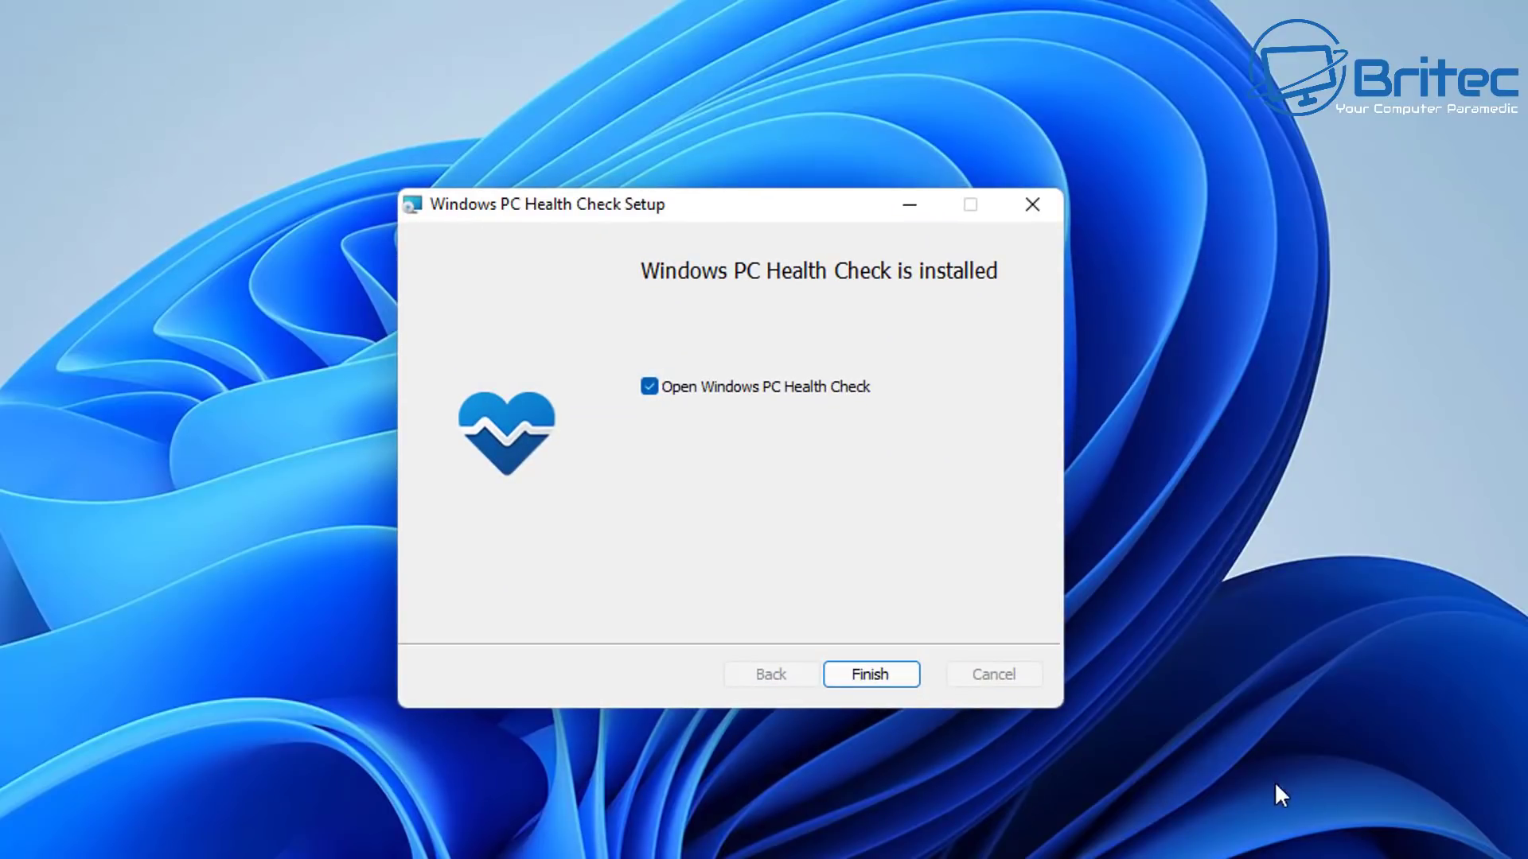
Run the Windows 11 compatibility check, review every passed requirement, and close the results
{"action": "left_click", "coordinate": [870, 685]}
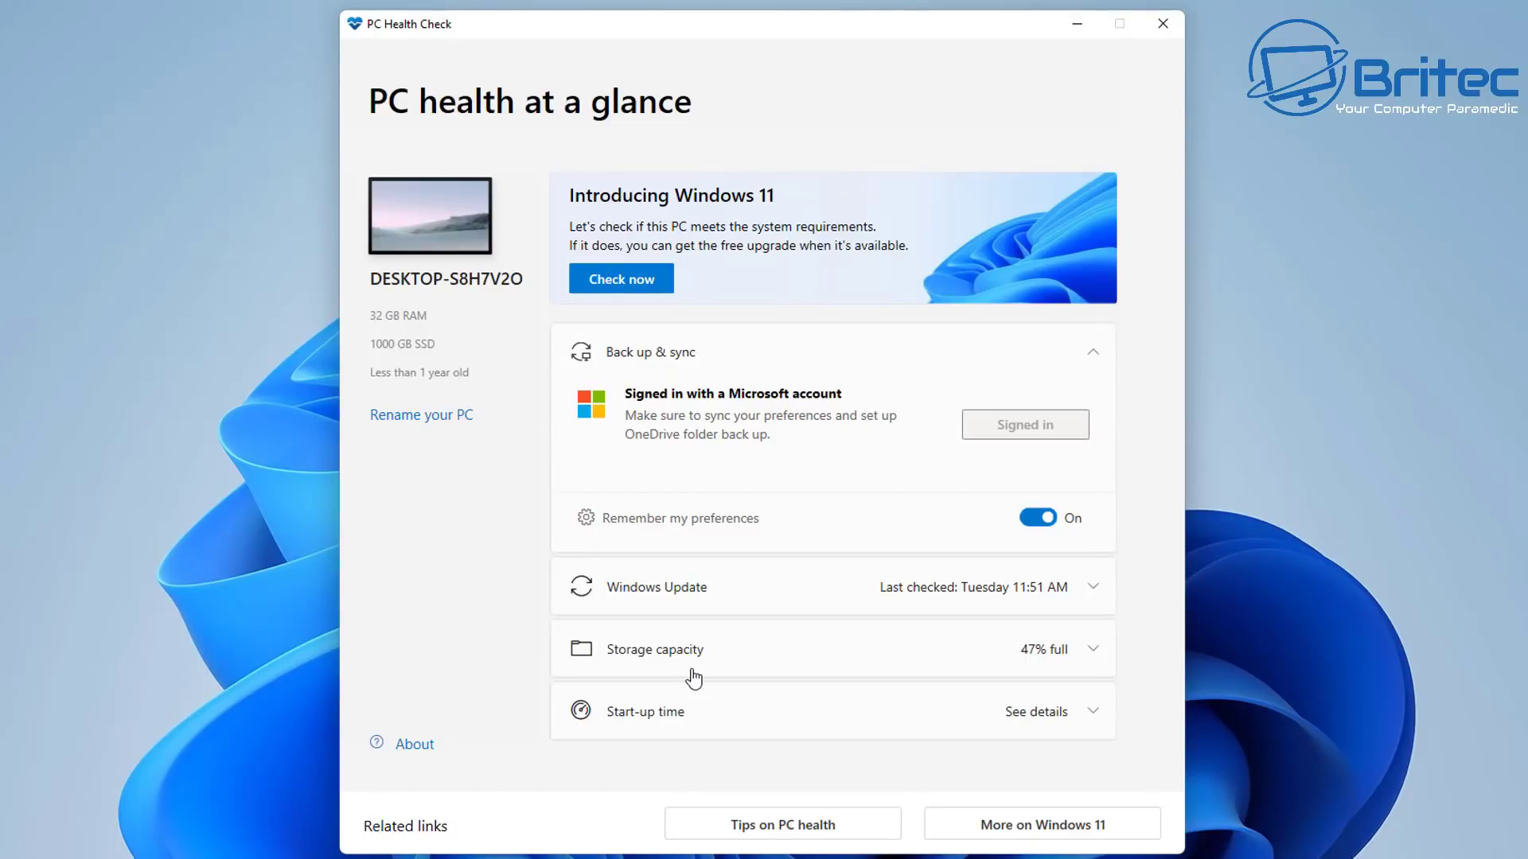
{"action": "left_click", "coordinate": [610, 281]}
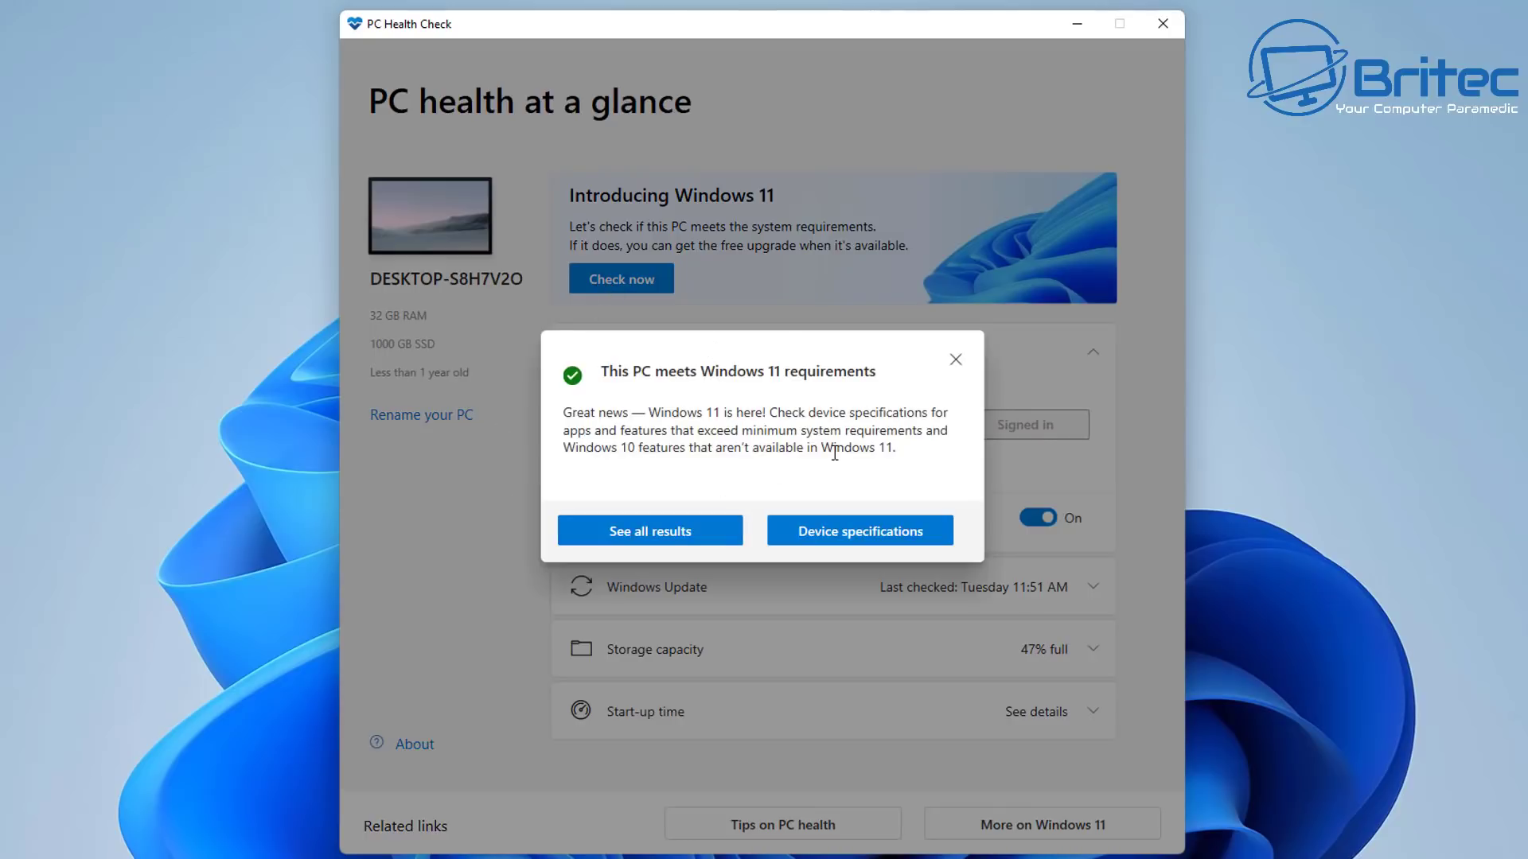
{"action": "left_click", "coordinate": [641, 544]}
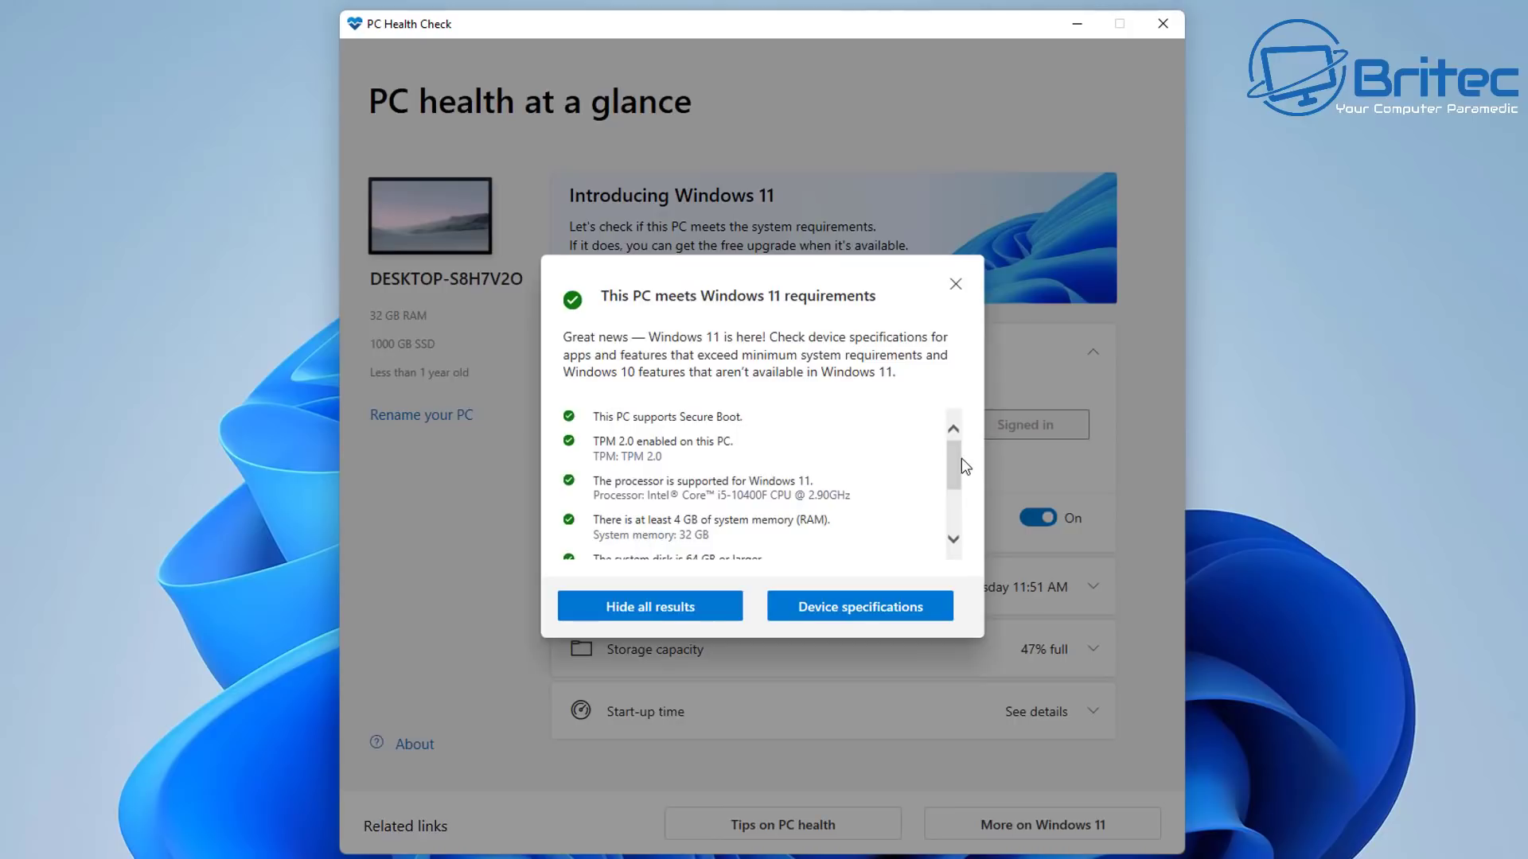
{"action": "left_click_drag", "start_coordinate": [957, 458], "coordinate": [953, 509]}
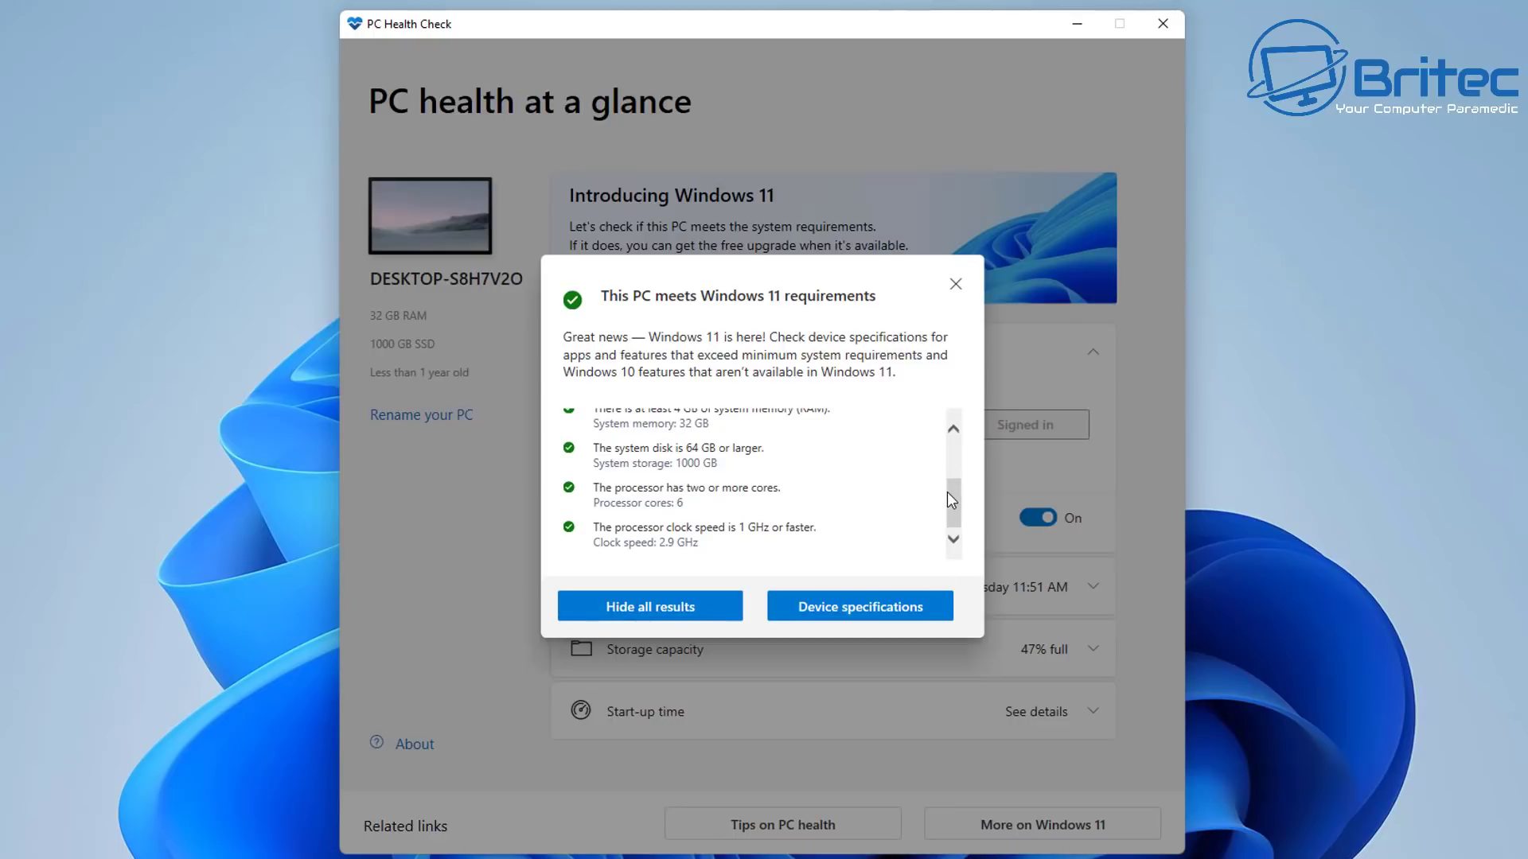
{"action": "left_click", "coordinate": [956, 284]}
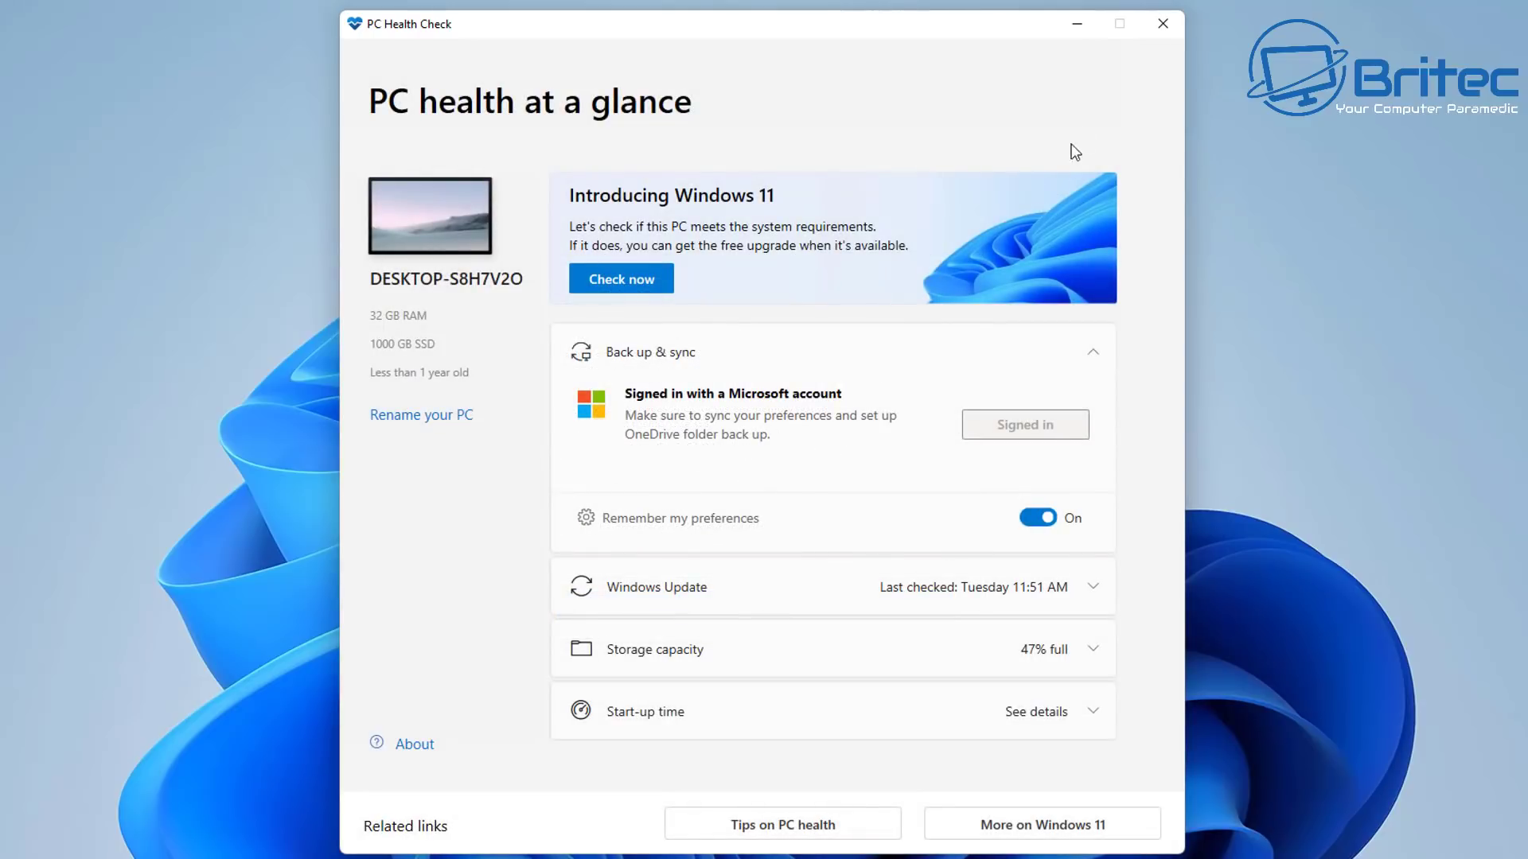
Change the Windows Insider channel from Beta to Release Preview Channel, then go back to Windows Update
{"action": "left_click", "coordinate": [1163, 24]}
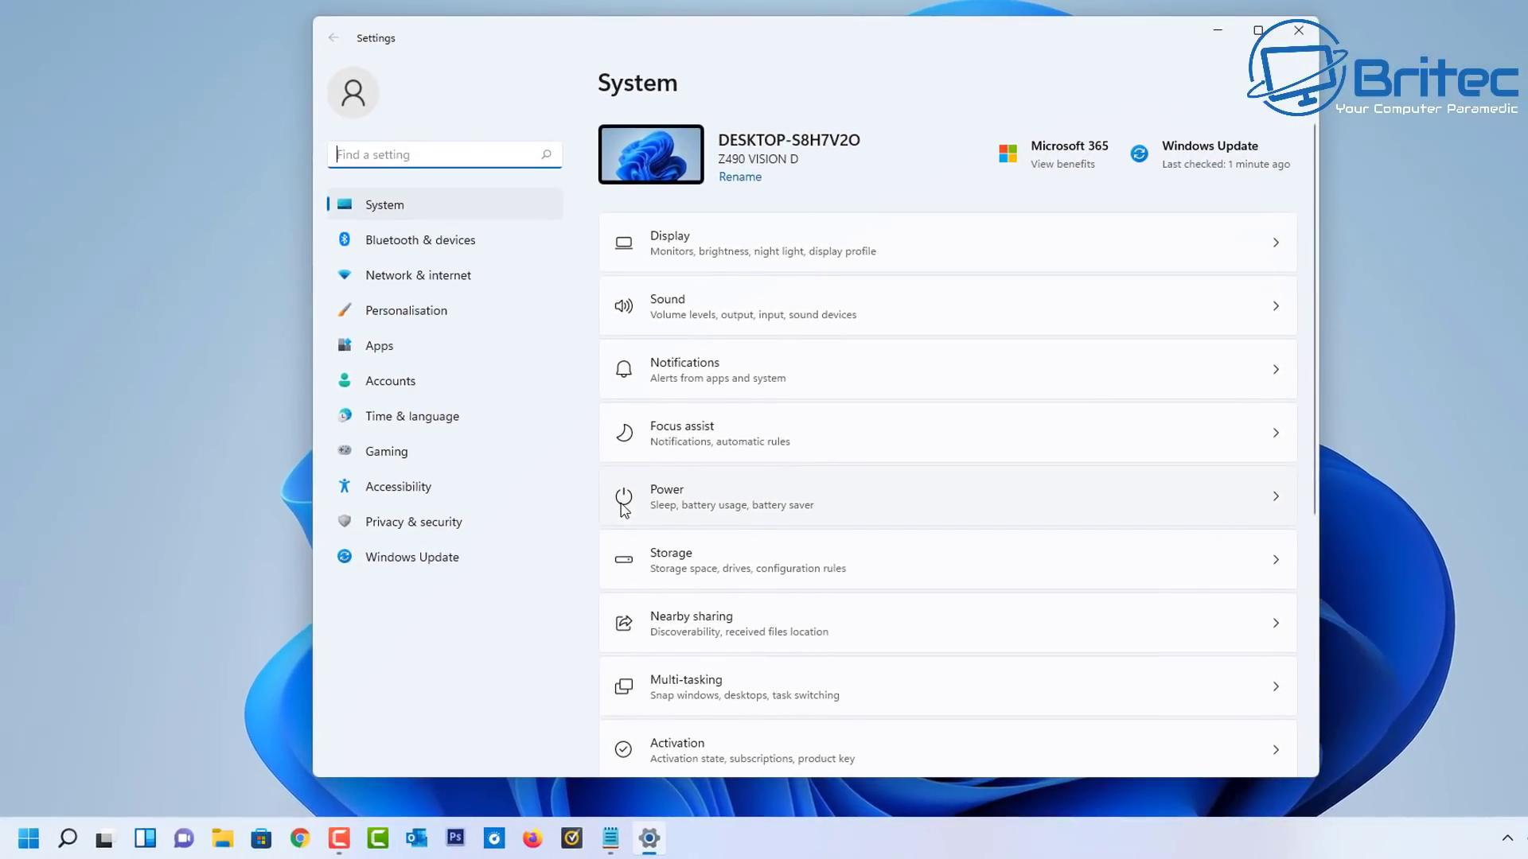
{"action": "left_click", "coordinate": [404, 562]}
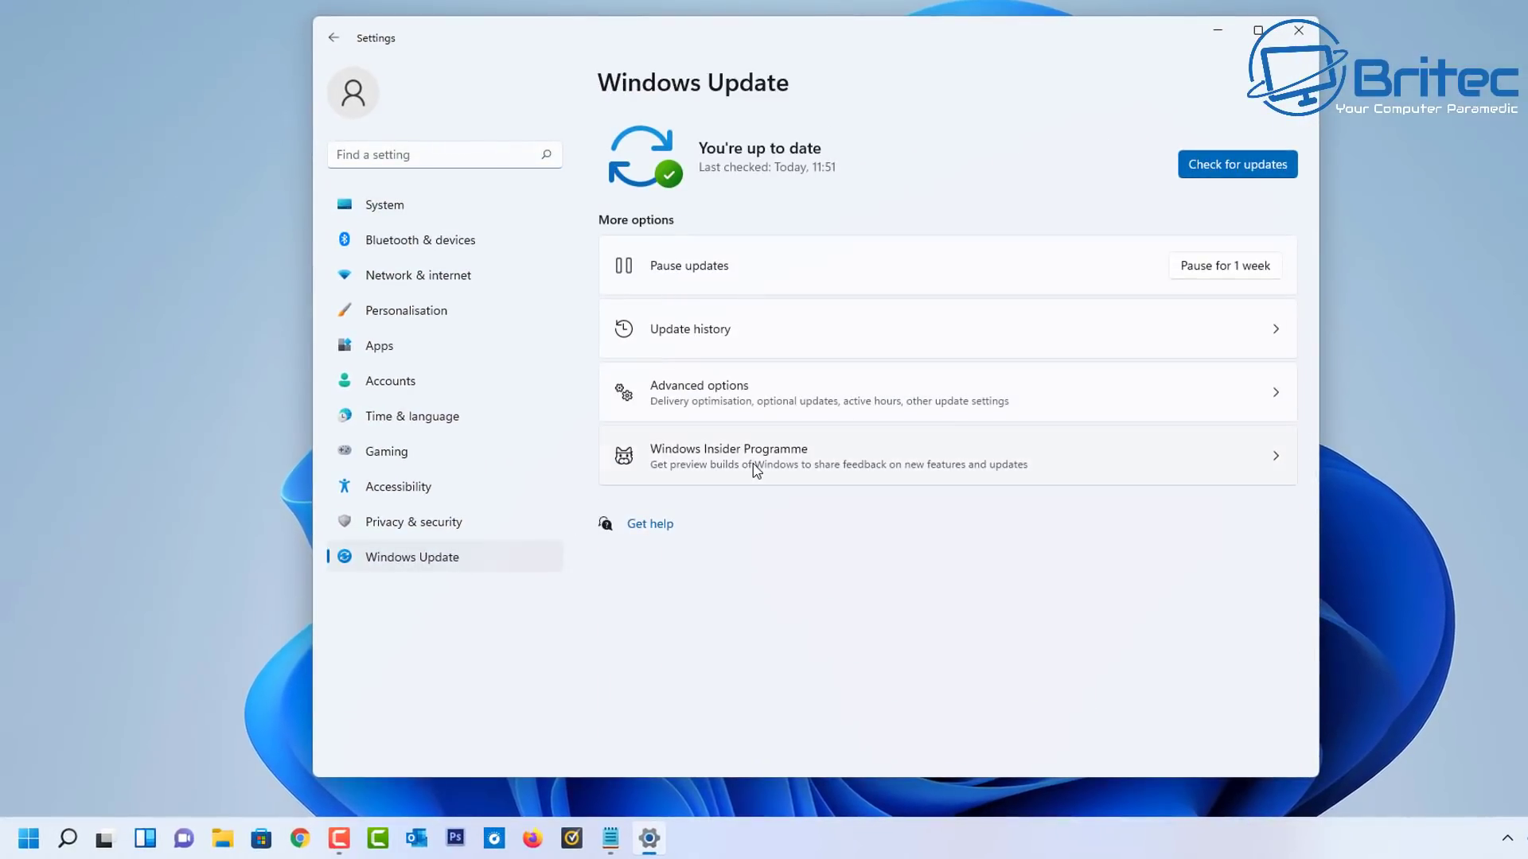
{"action": "left_click", "coordinate": [757, 471]}
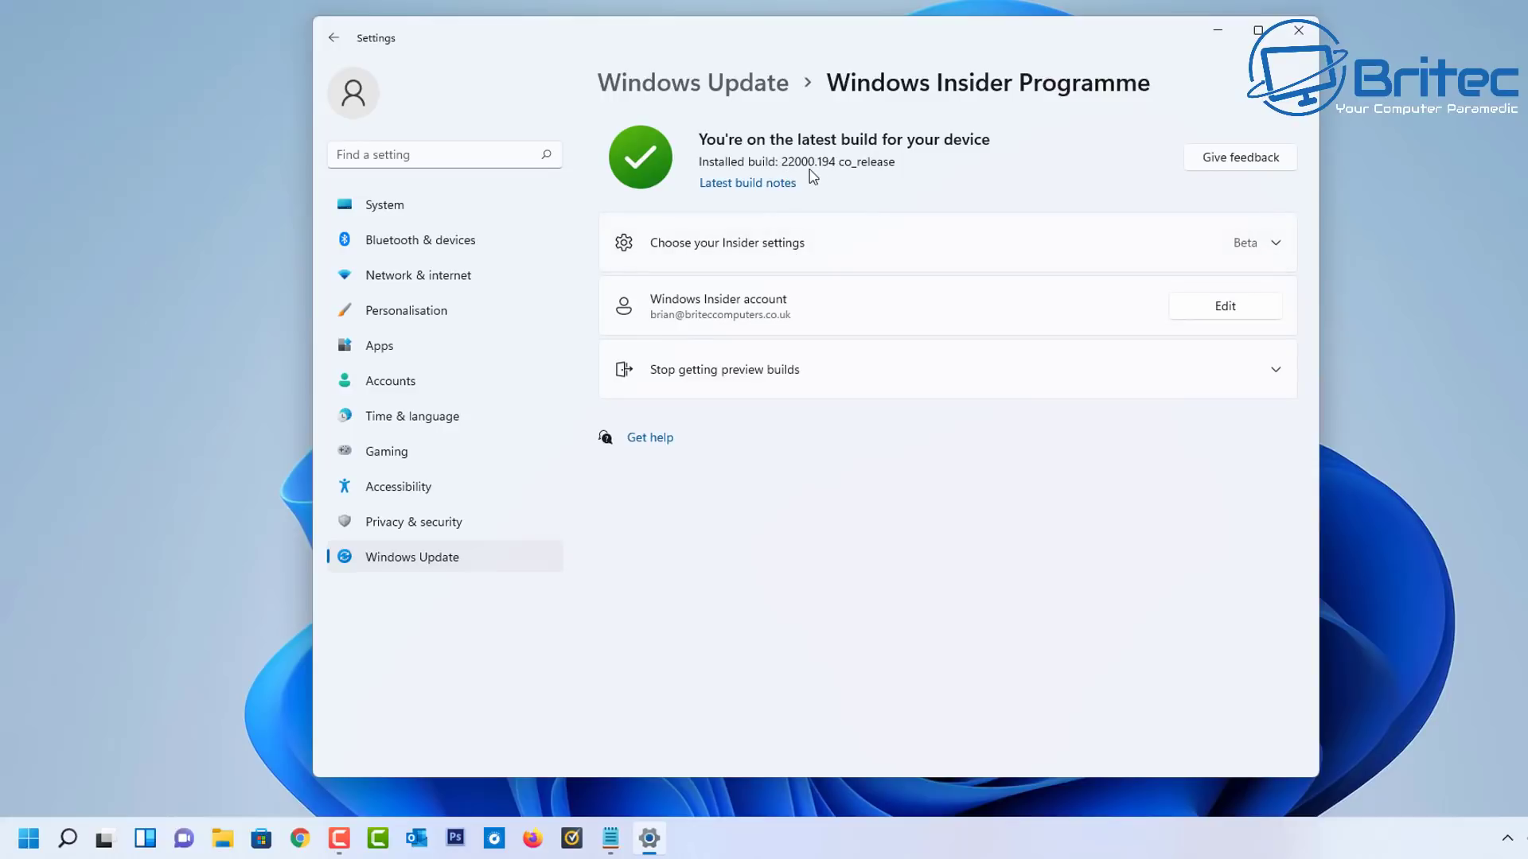
{"action": "left_click", "coordinate": [904, 248]}
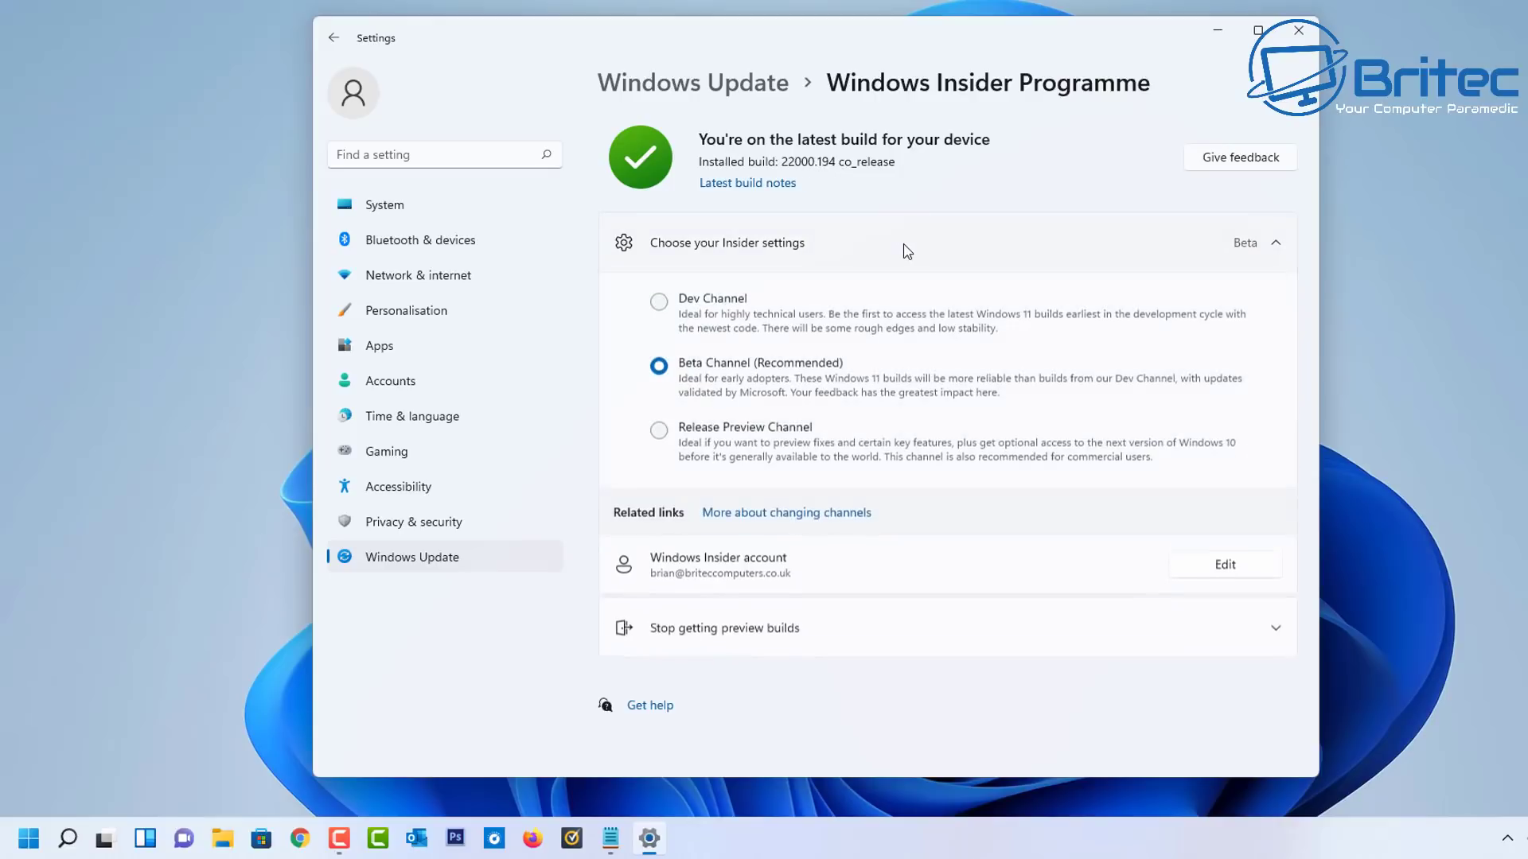
{"action": "left_click", "coordinate": [659, 434]}
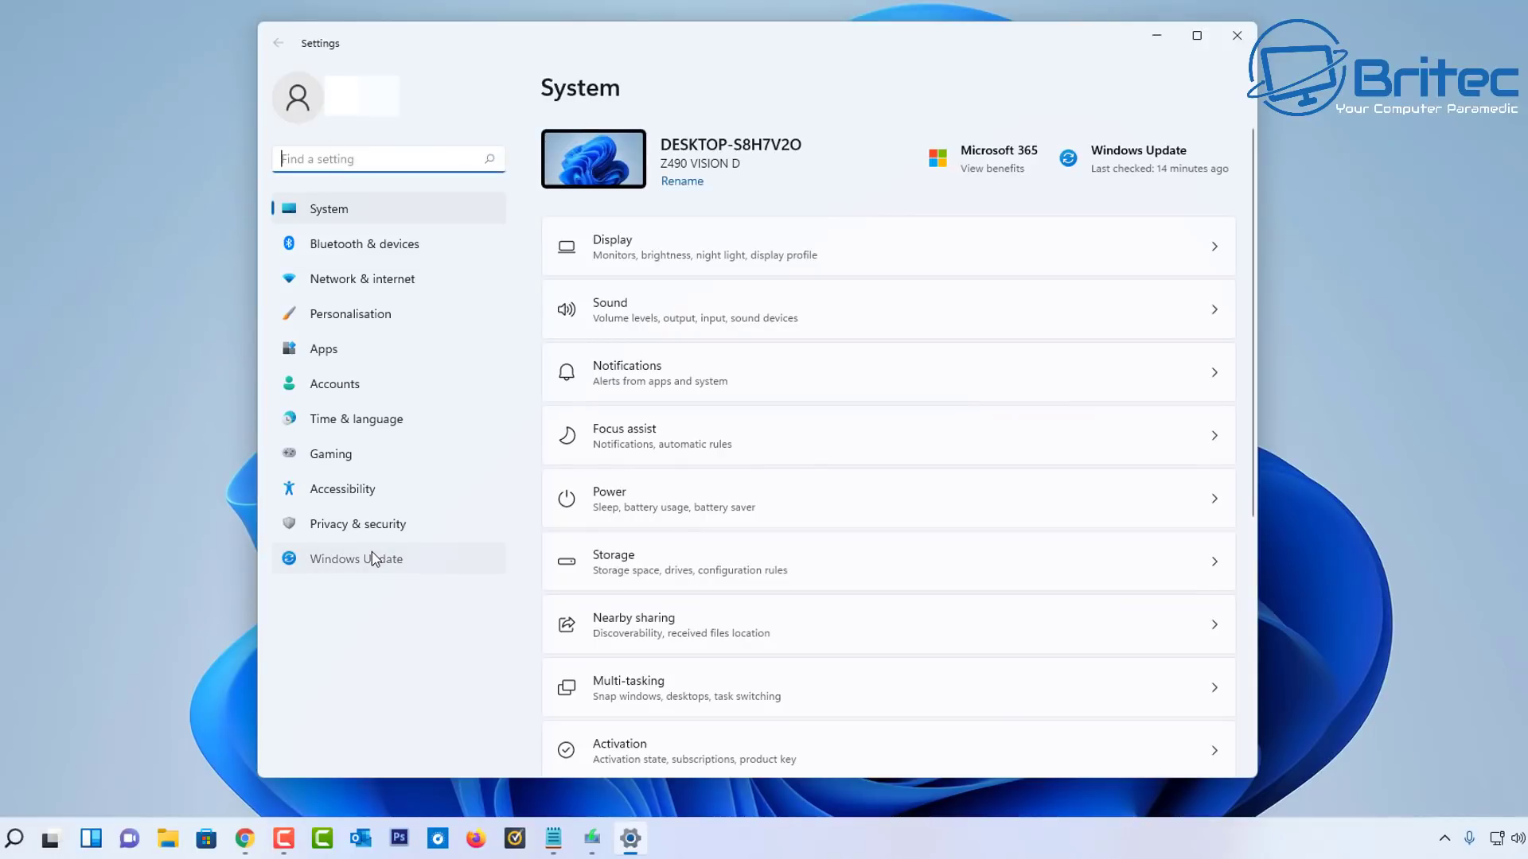
{"action": "left_click", "coordinate": [371, 556]}
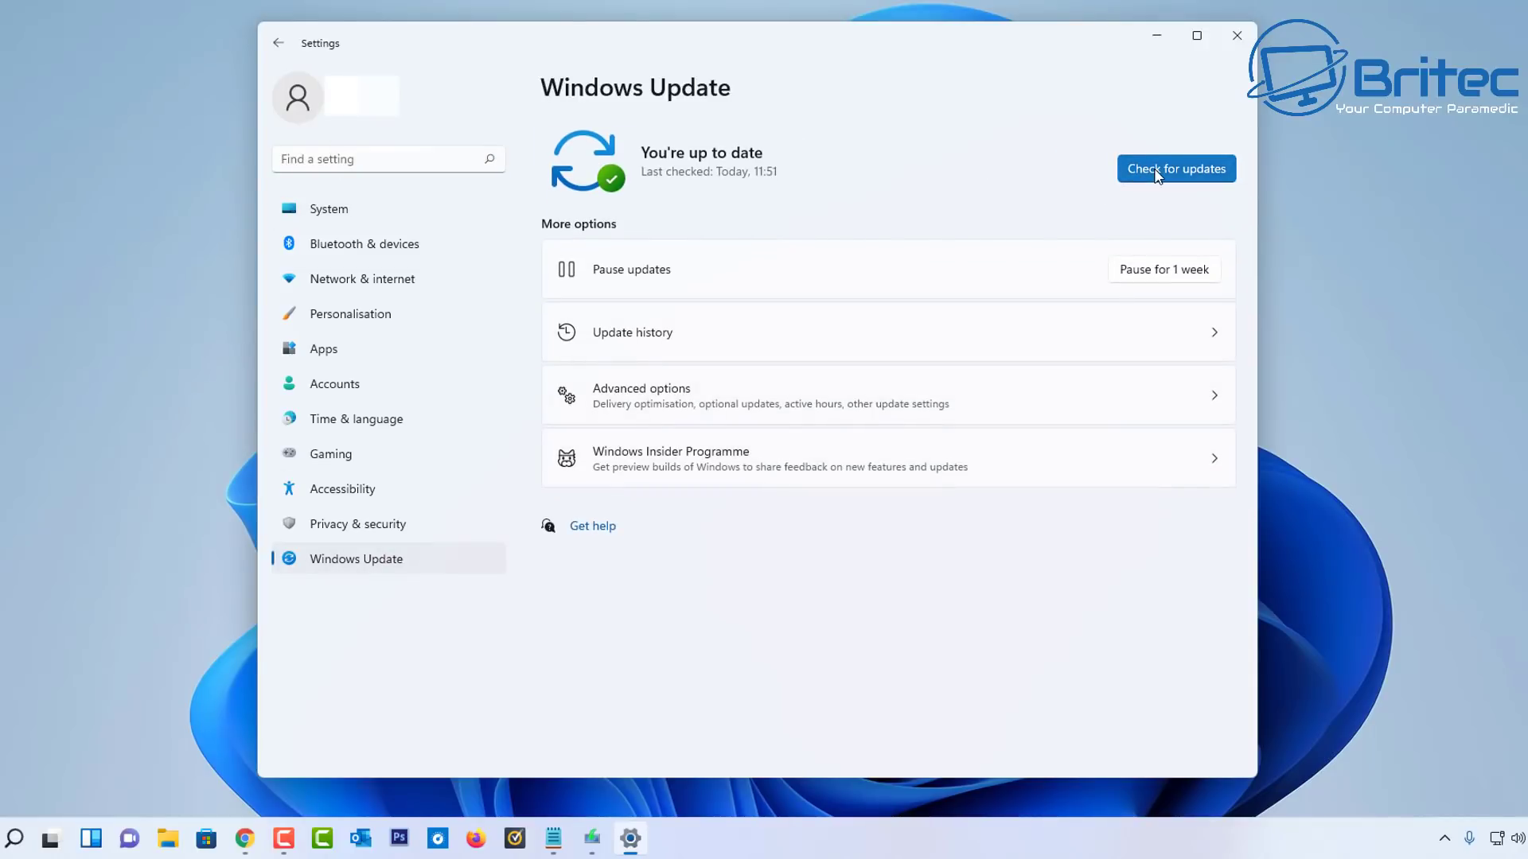
Run Check for updates on the Windows Update page
{"action": "left_click", "coordinate": [1158, 174]}
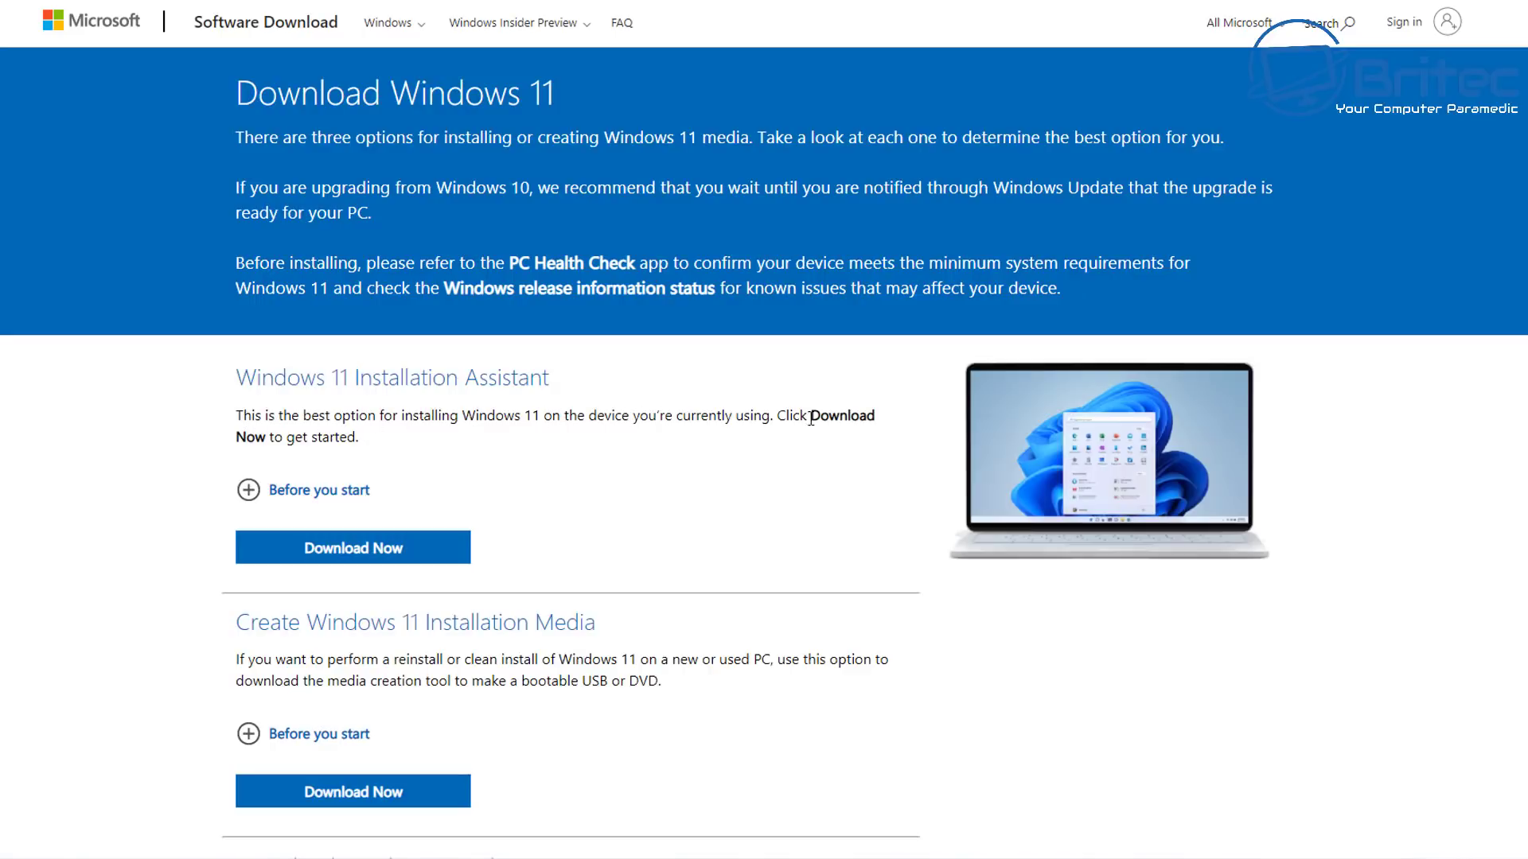
Read the Installation Assistant's Before you start notes and download the Windows 11 Installation Assistant
{"action": "left_click", "coordinate": [258, 496]}
{"action": "scroll", "coordinate": [822, 631], "scroll_direction": "down", "scroll_amount": 5}
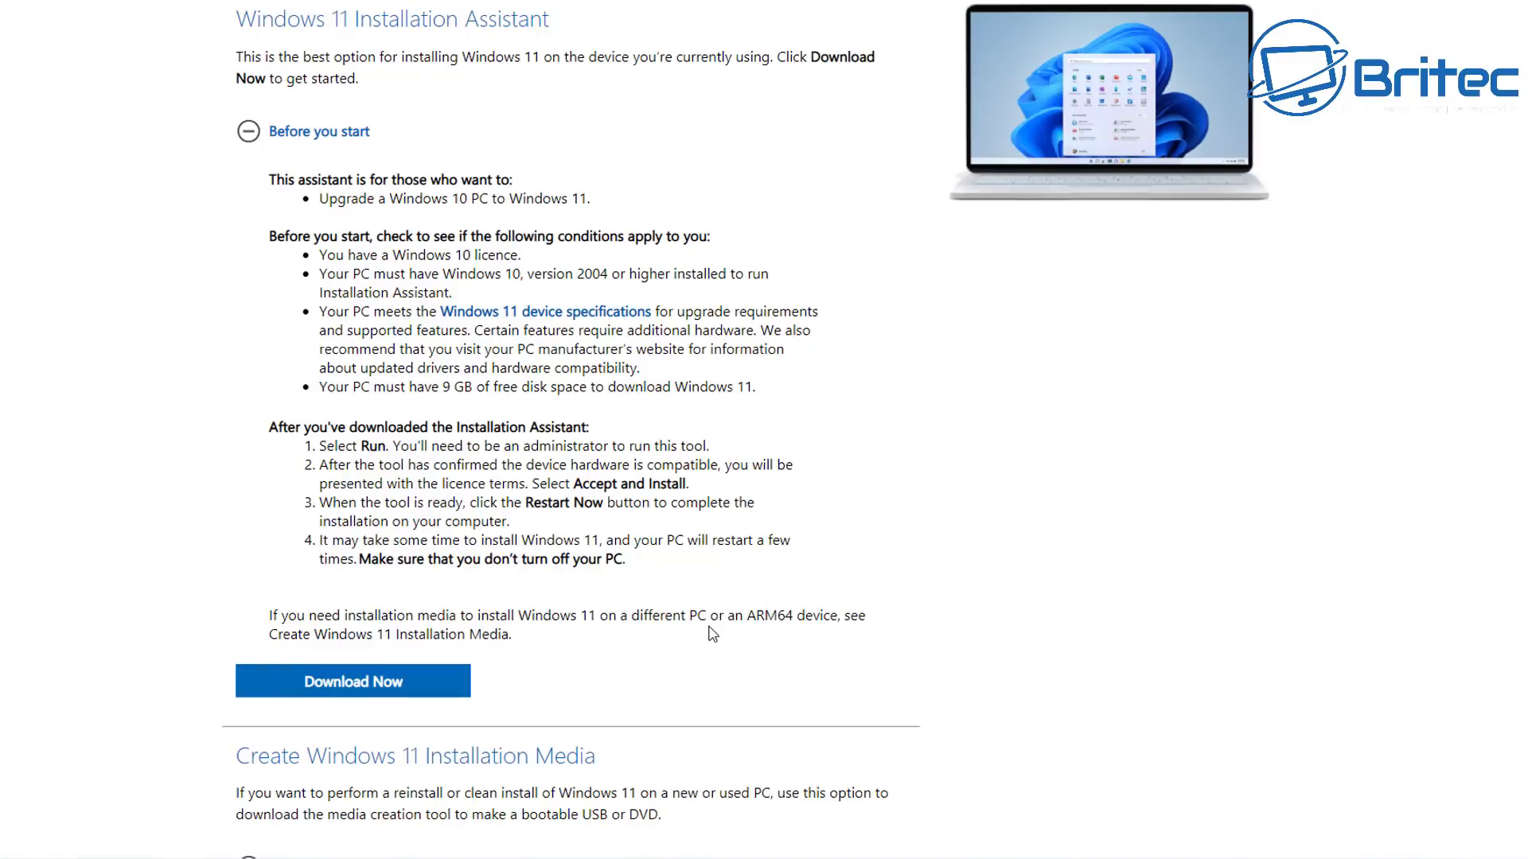
{"action": "left_click", "coordinate": [251, 137]}
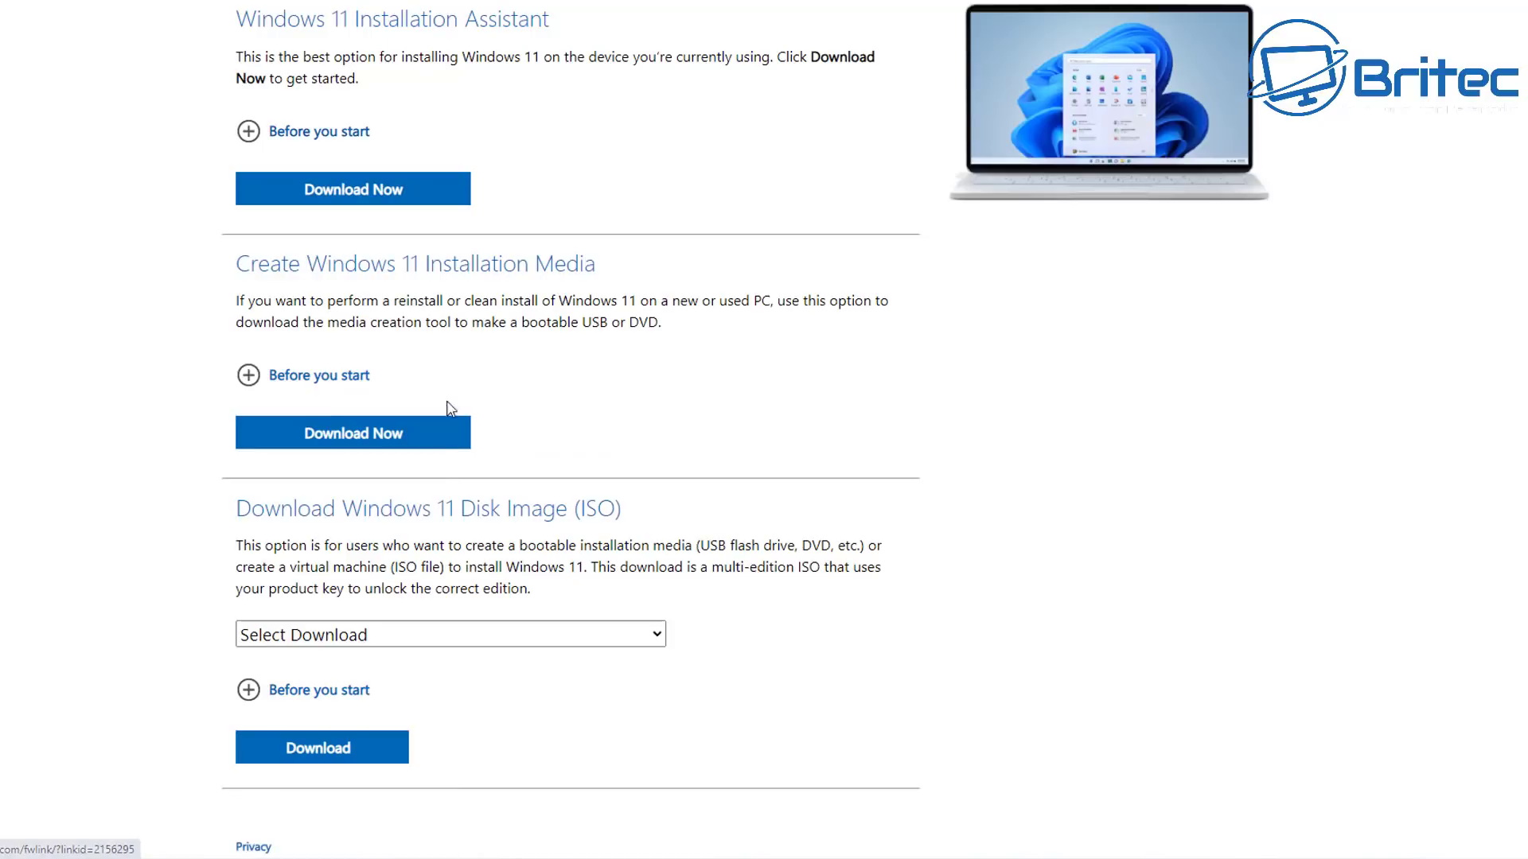
{"action": "left_click", "coordinate": [364, 191]}
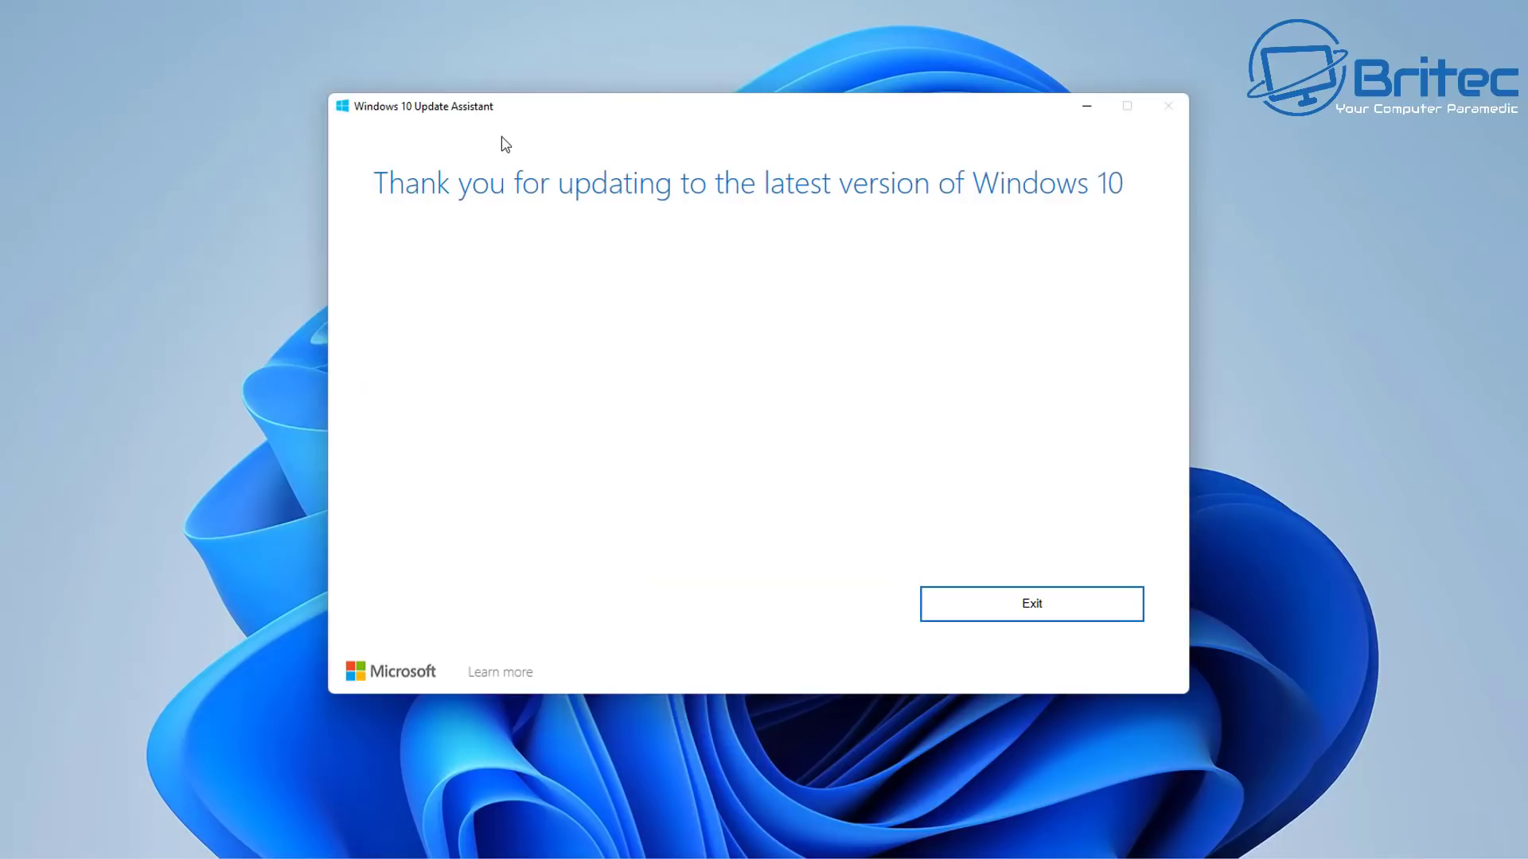
Exit the Update Assistant, read the installation media notes, and download the Windows 11 Media Creation Tool
{"action": "left_click", "coordinate": [1030, 611]}
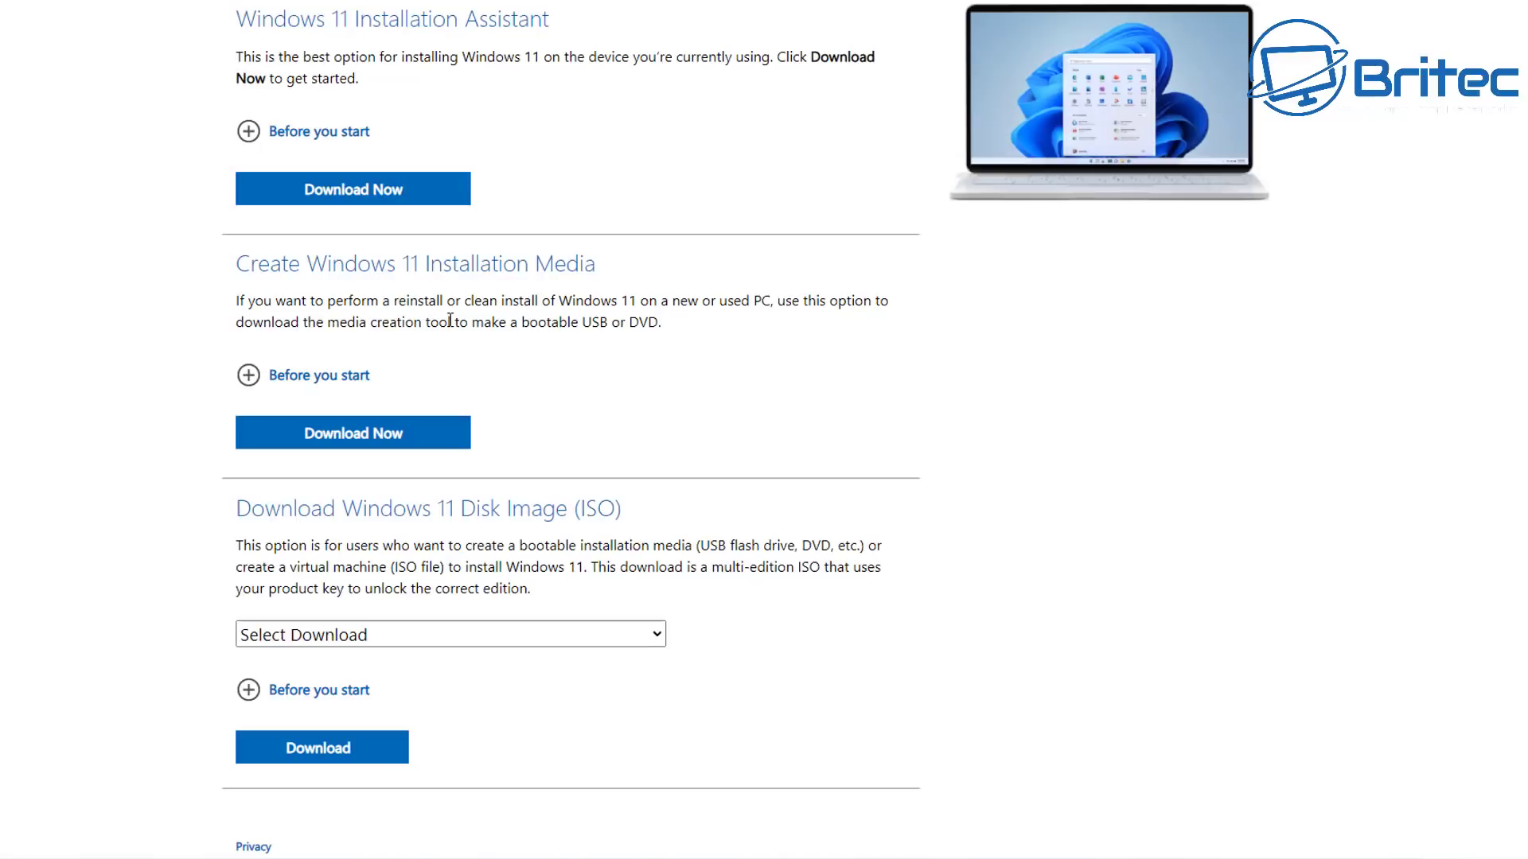
{"action": "left_click", "coordinate": [249, 375]}
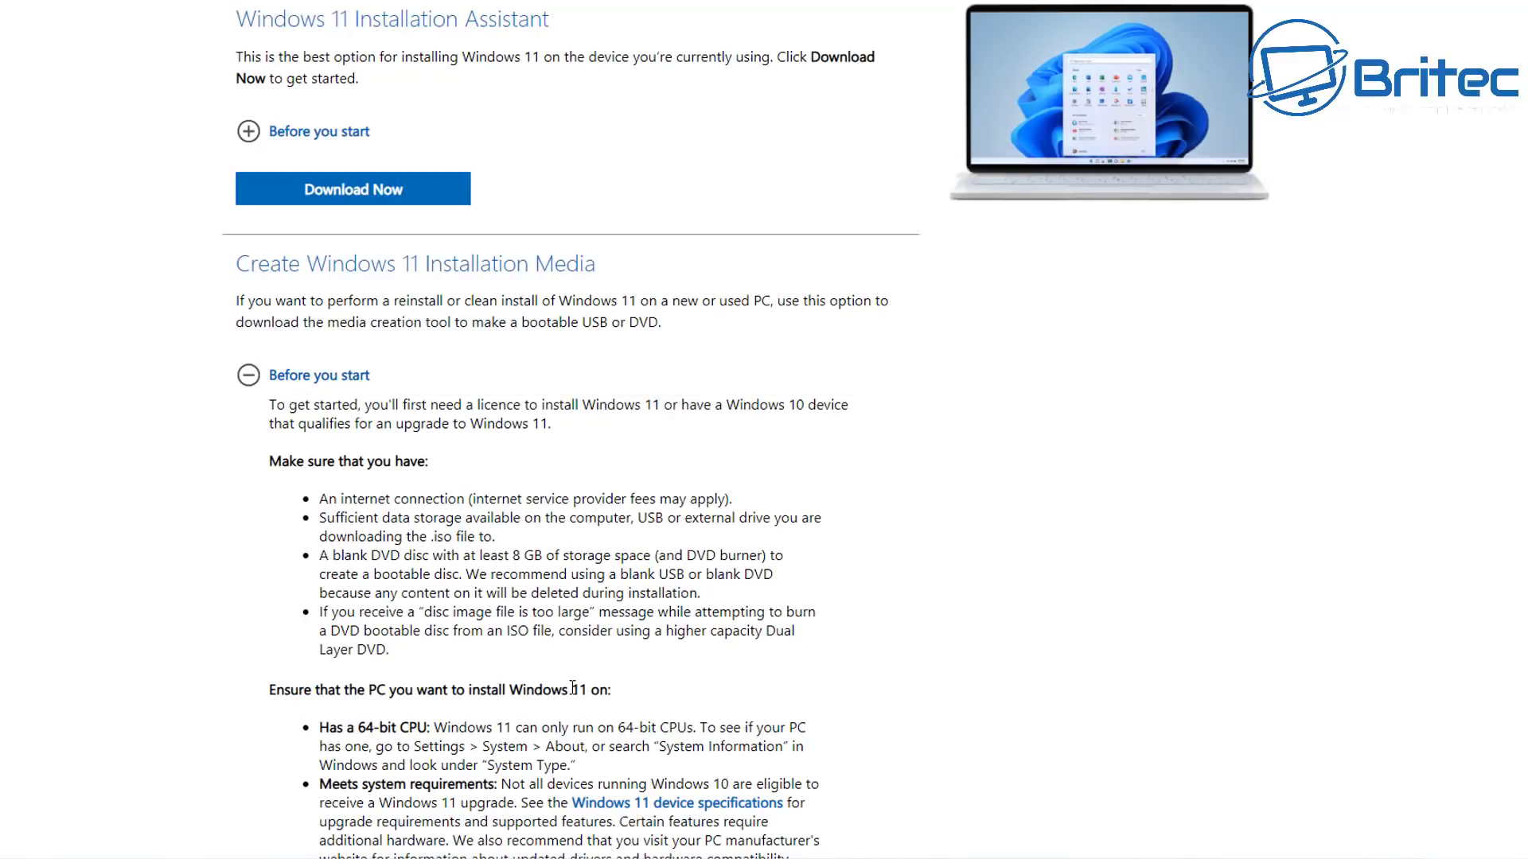
{"action": "scroll", "coordinate": [727, 691], "scroll_direction": "down", "scroll_amount": 3}
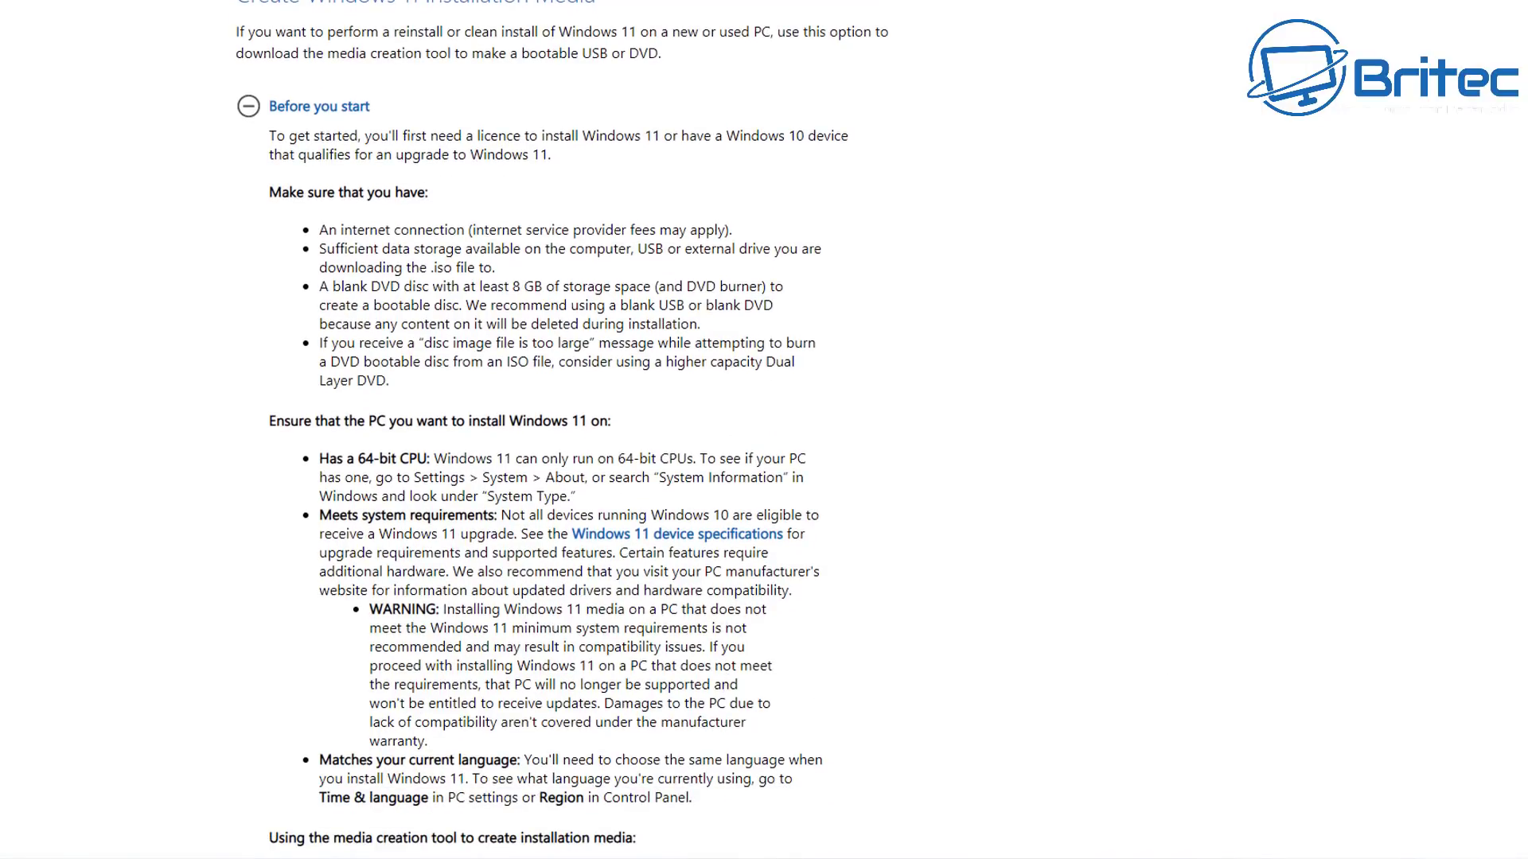
{"action": "scroll", "coordinate": [552, 650], "scroll_direction": "up", "scroll_amount": 1}
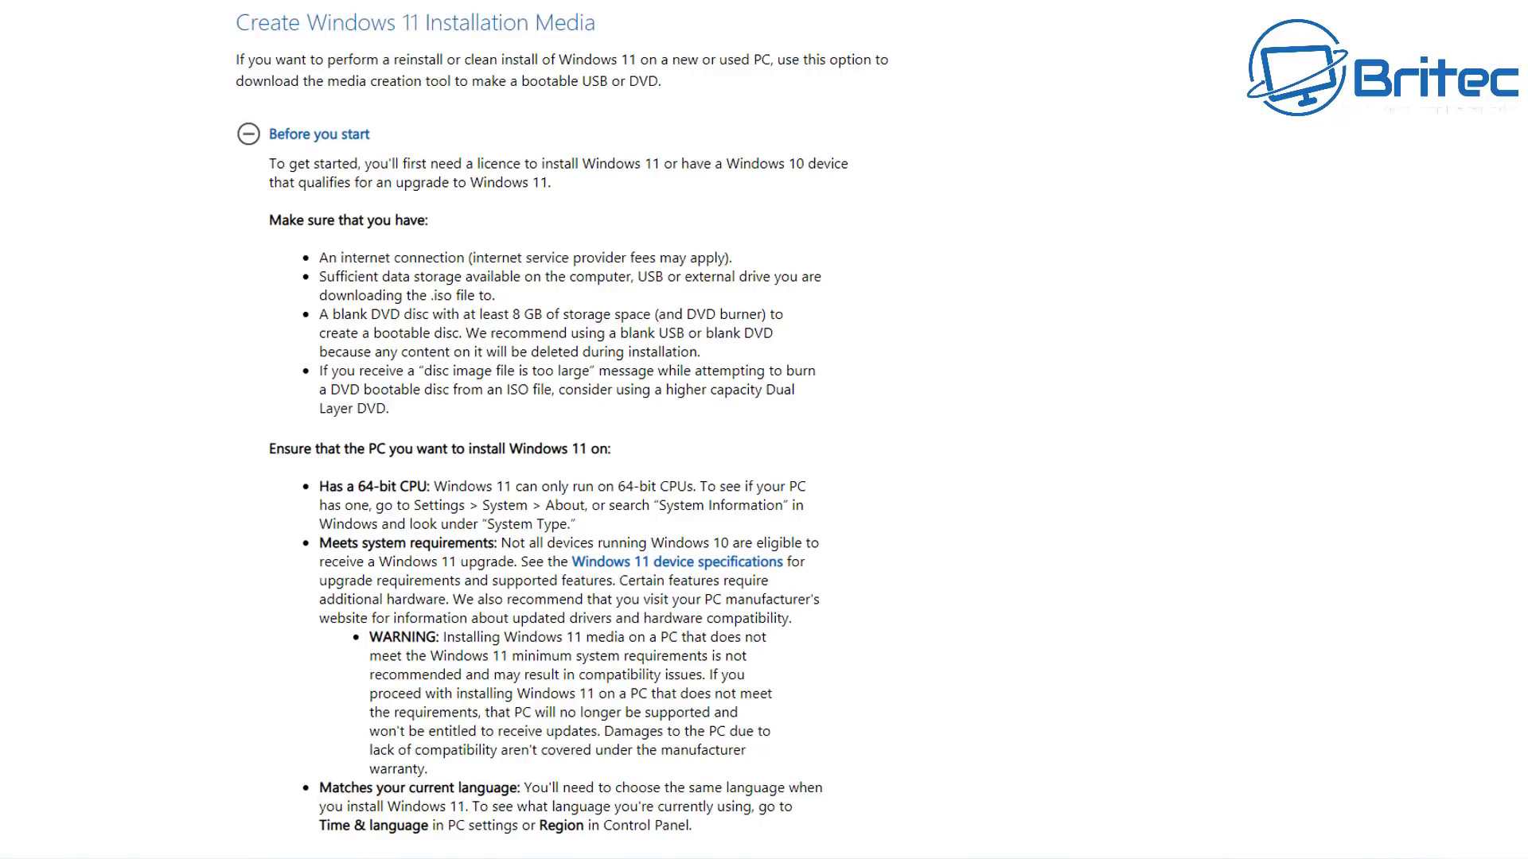
{"action": "left_click", "coordinate": [249, 135]}
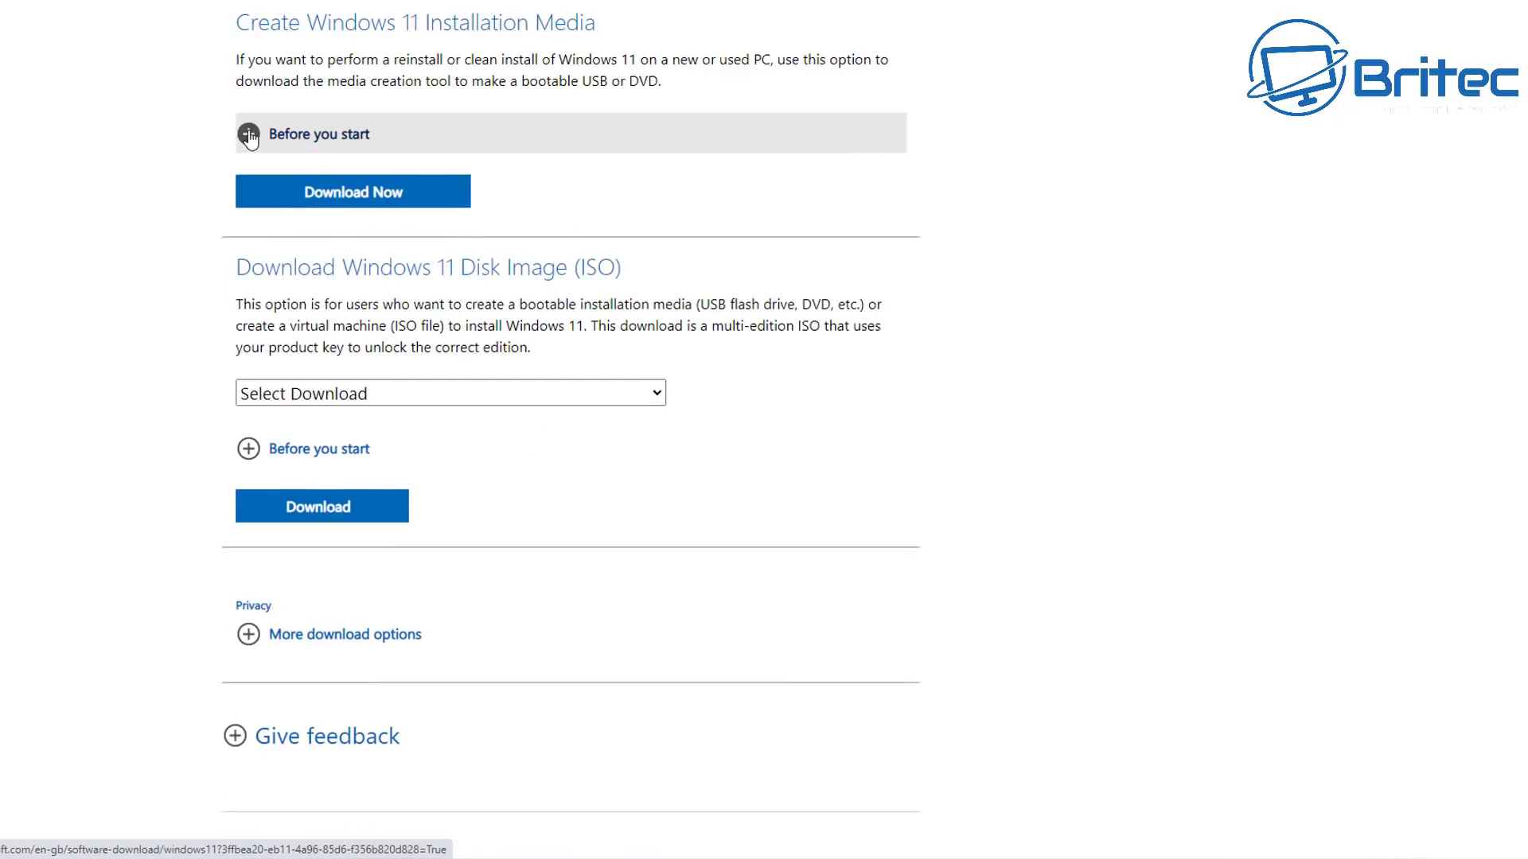
{"action": "left_click", "coordinate": [366, 189]}
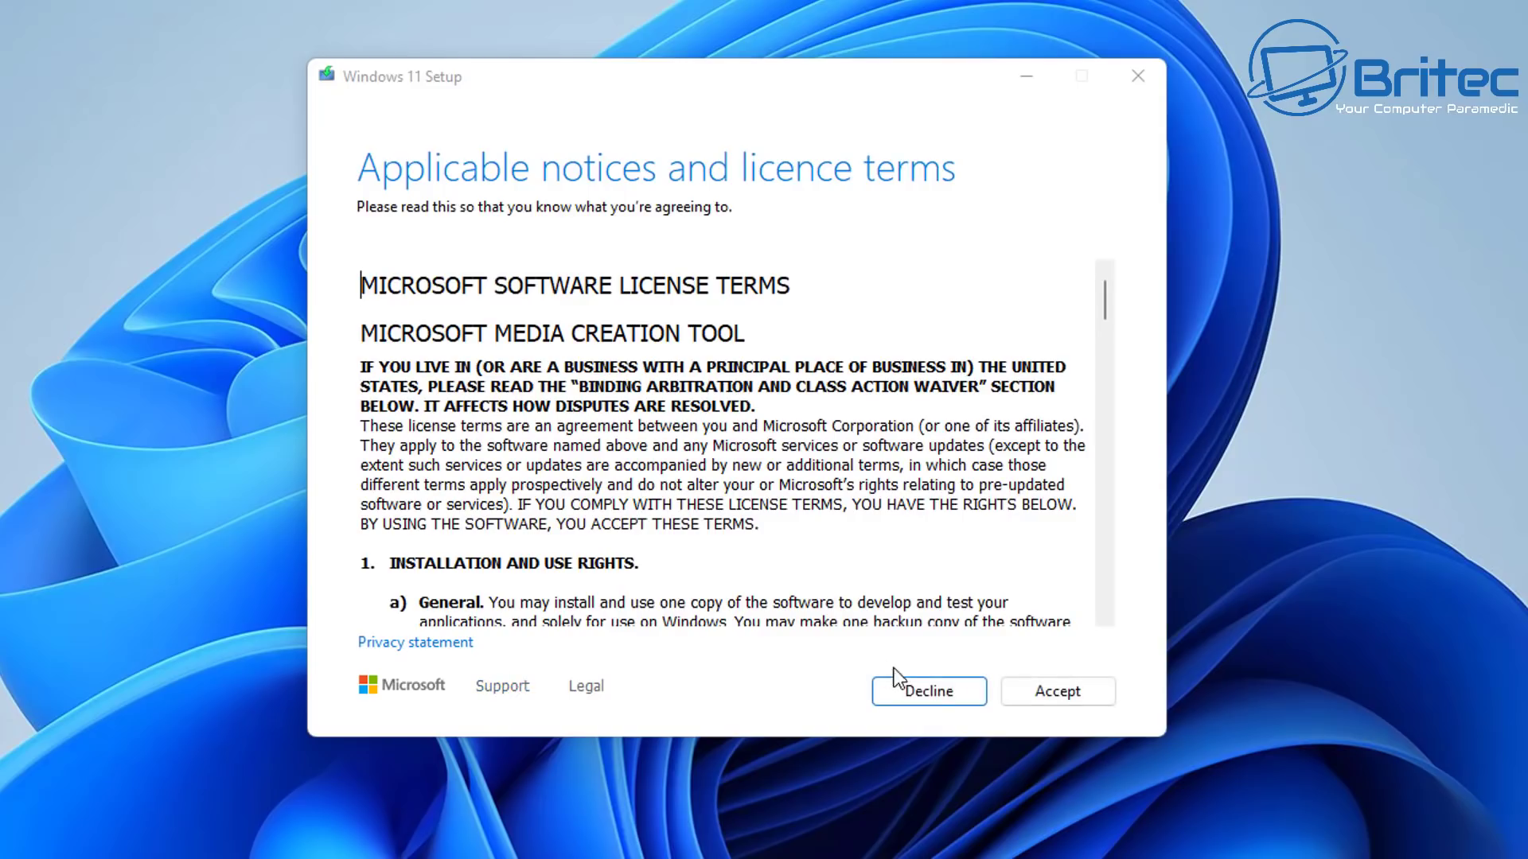
Accept the licence and keep English (United Kingdom) and Windows 11 with recommended options turned off
{"action": "left_click", "coordinate": [1056, 693]}
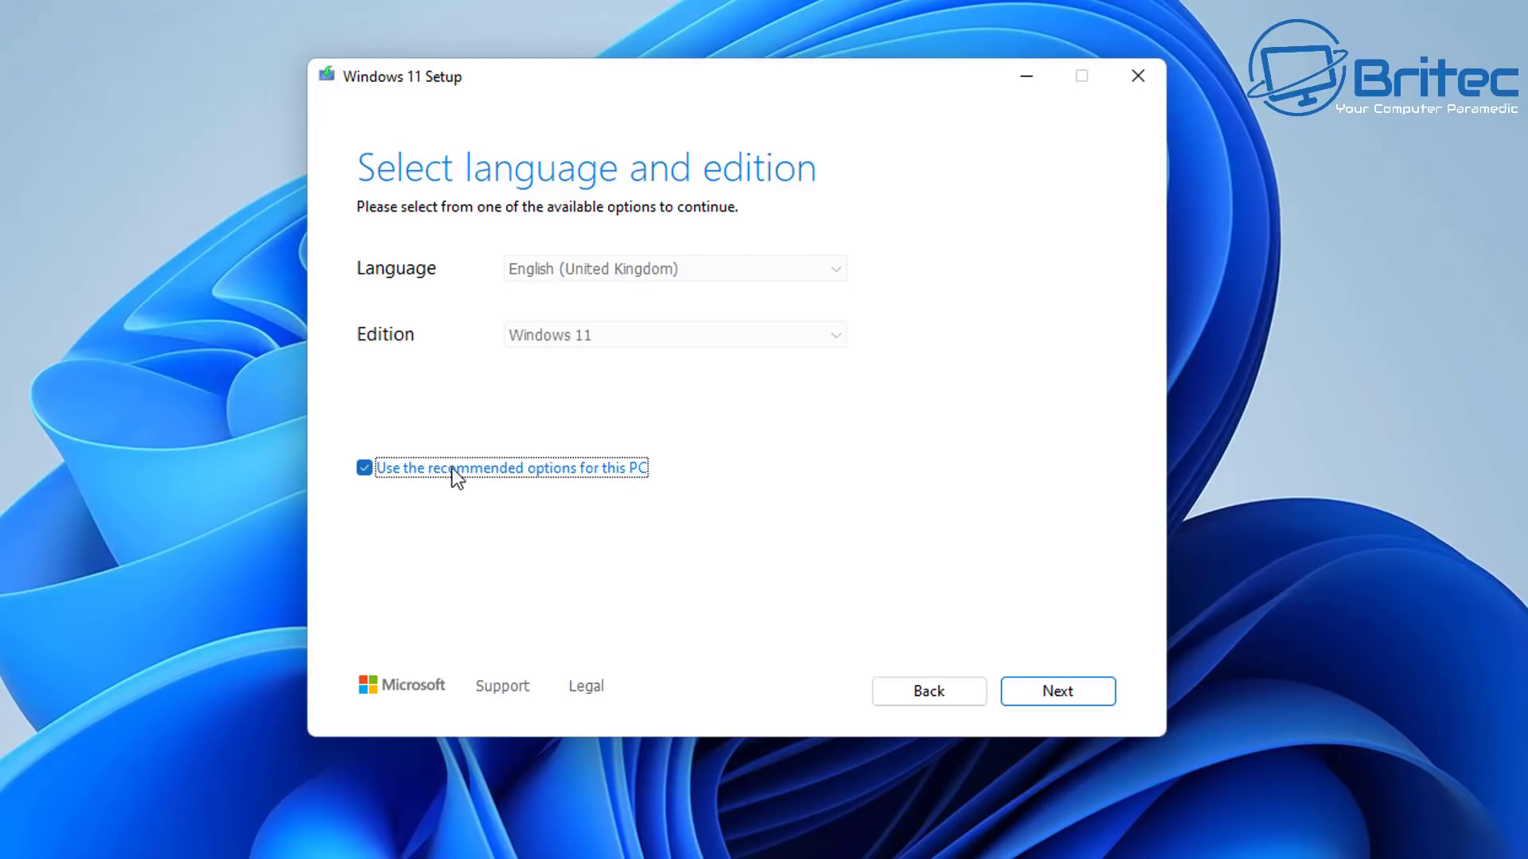
{"action": "left_click", "coordinate": [365, 468]}
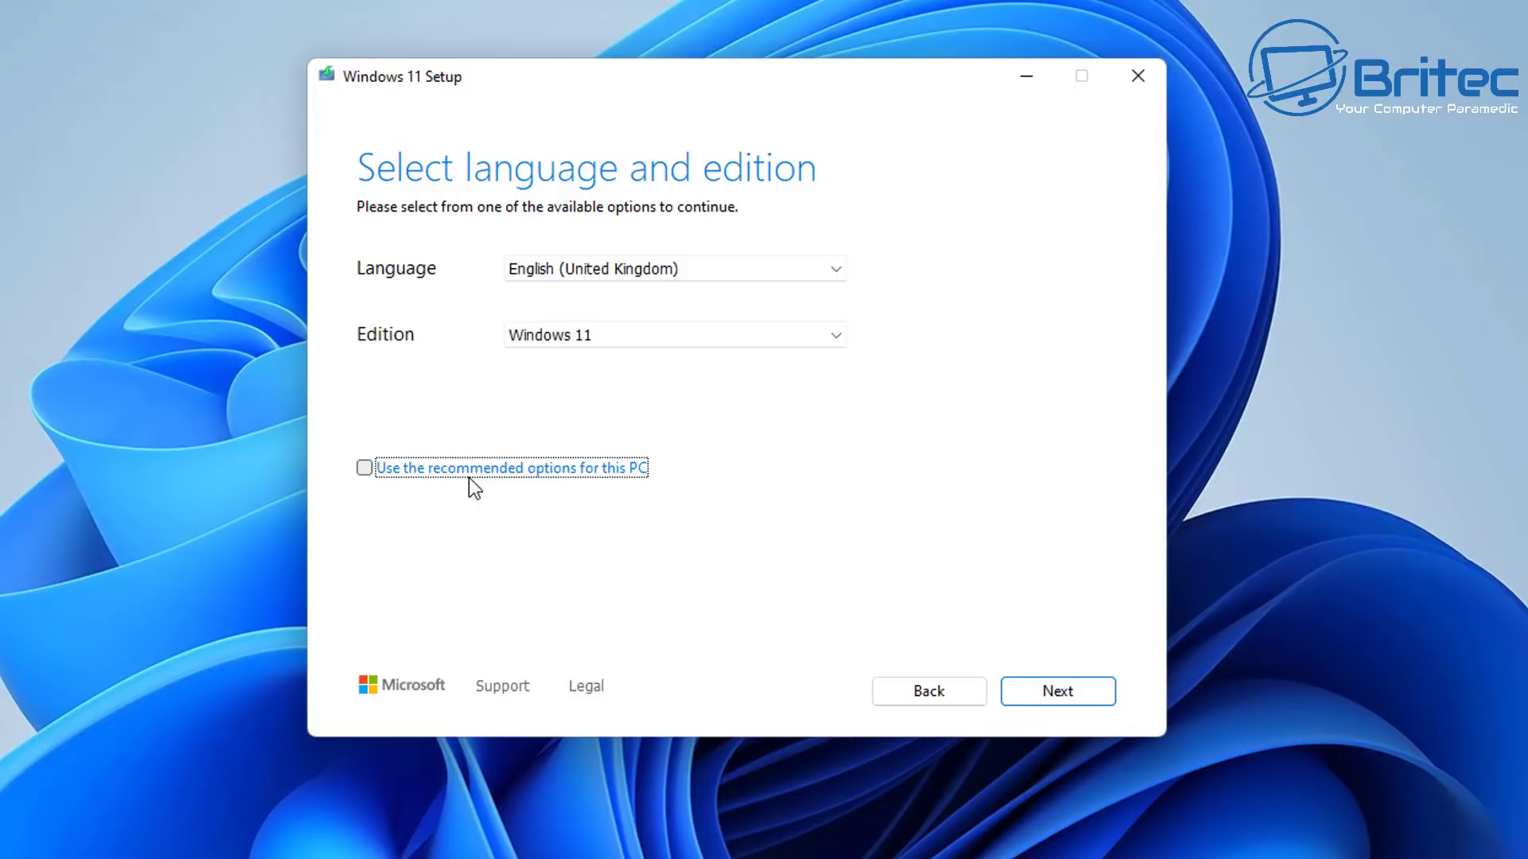
{"action": "left_click", "coordinate": [833, 336]}
{"action": "left_click", "coordinate": [833, 337]}
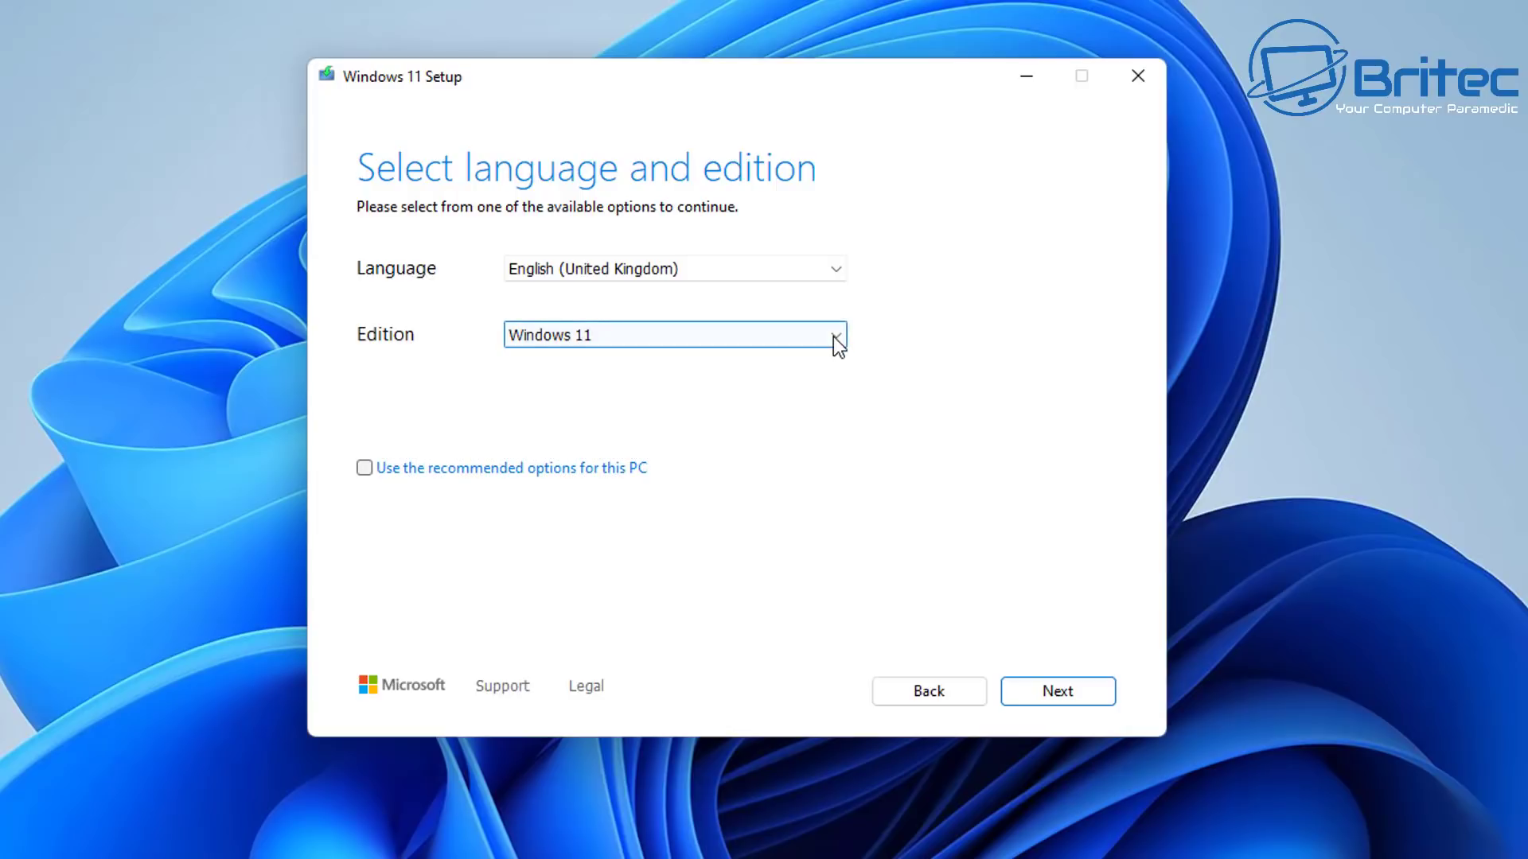
Write Windows 11 installation media to the USB flash drive E: (ESD-USB)
{"action": "left_click", "coordinate": [1098, 705]}
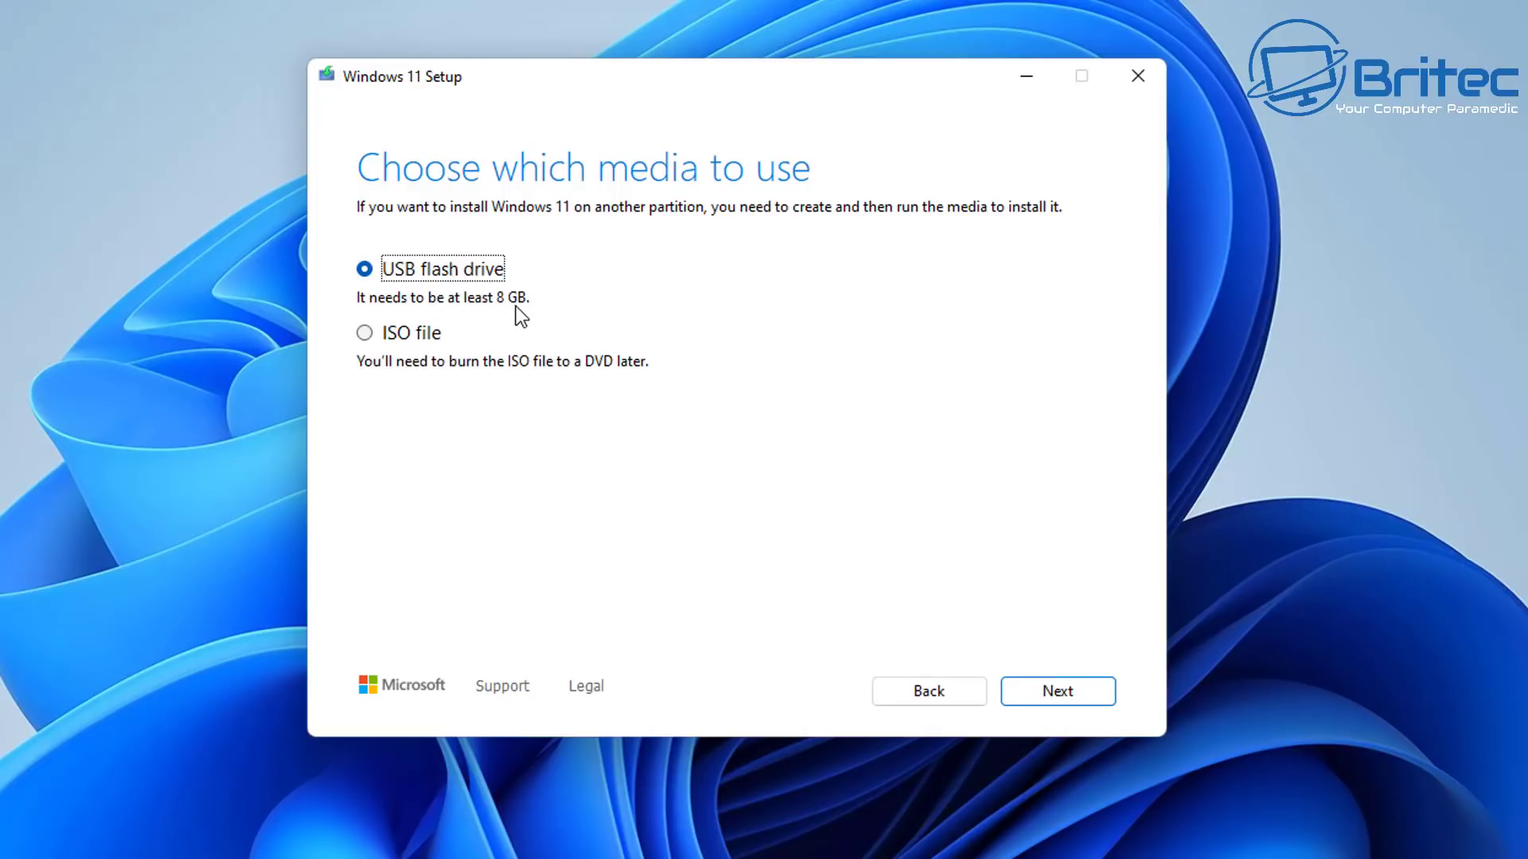
{"action": "left_click", "coordinate": [1054, 696]}
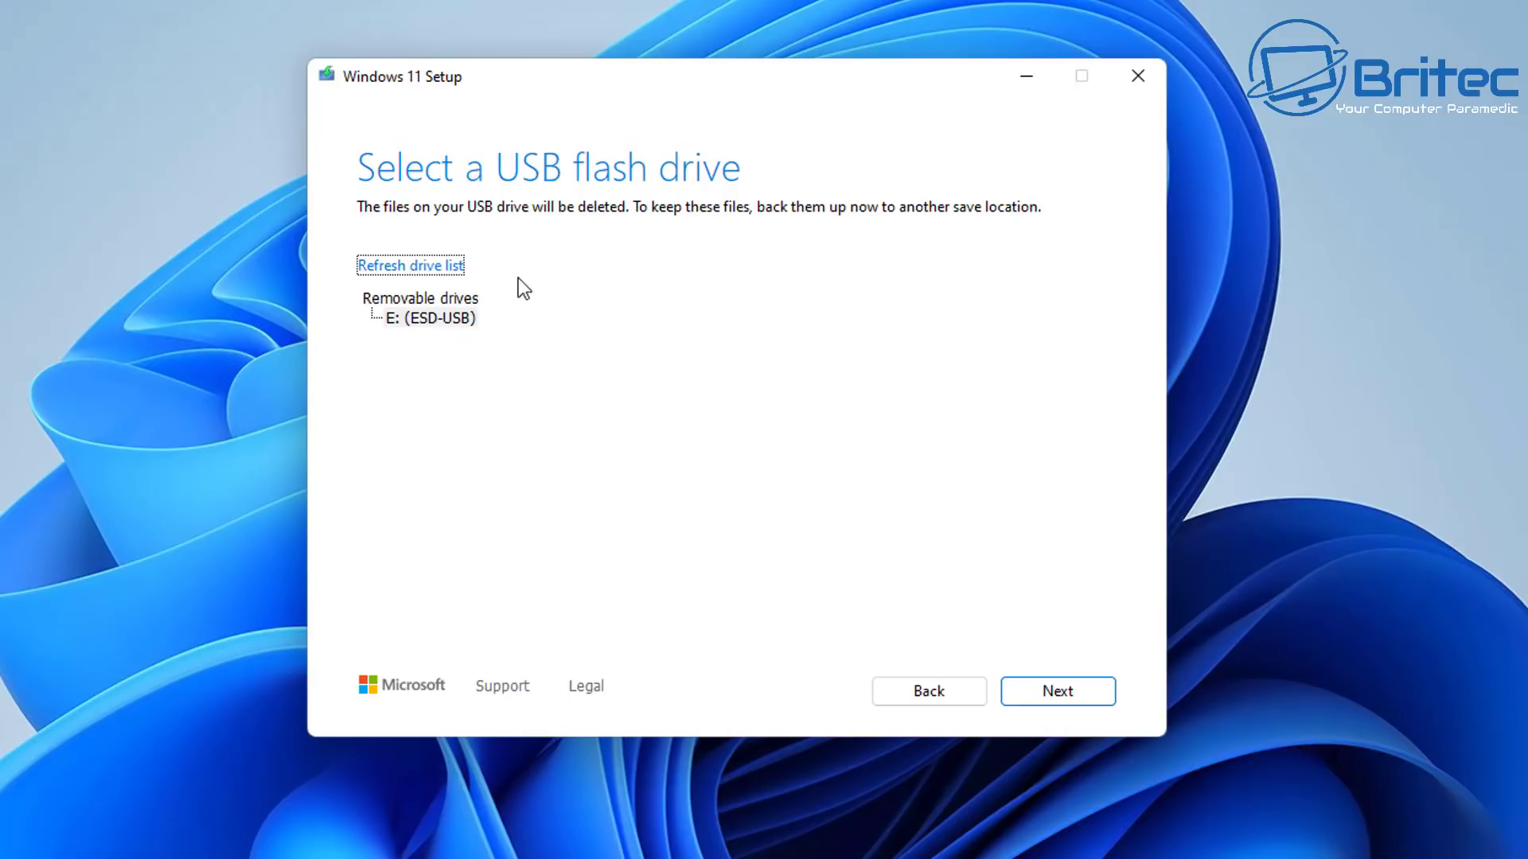
{"action": "left_click", "coordinate": [1051, 692]}
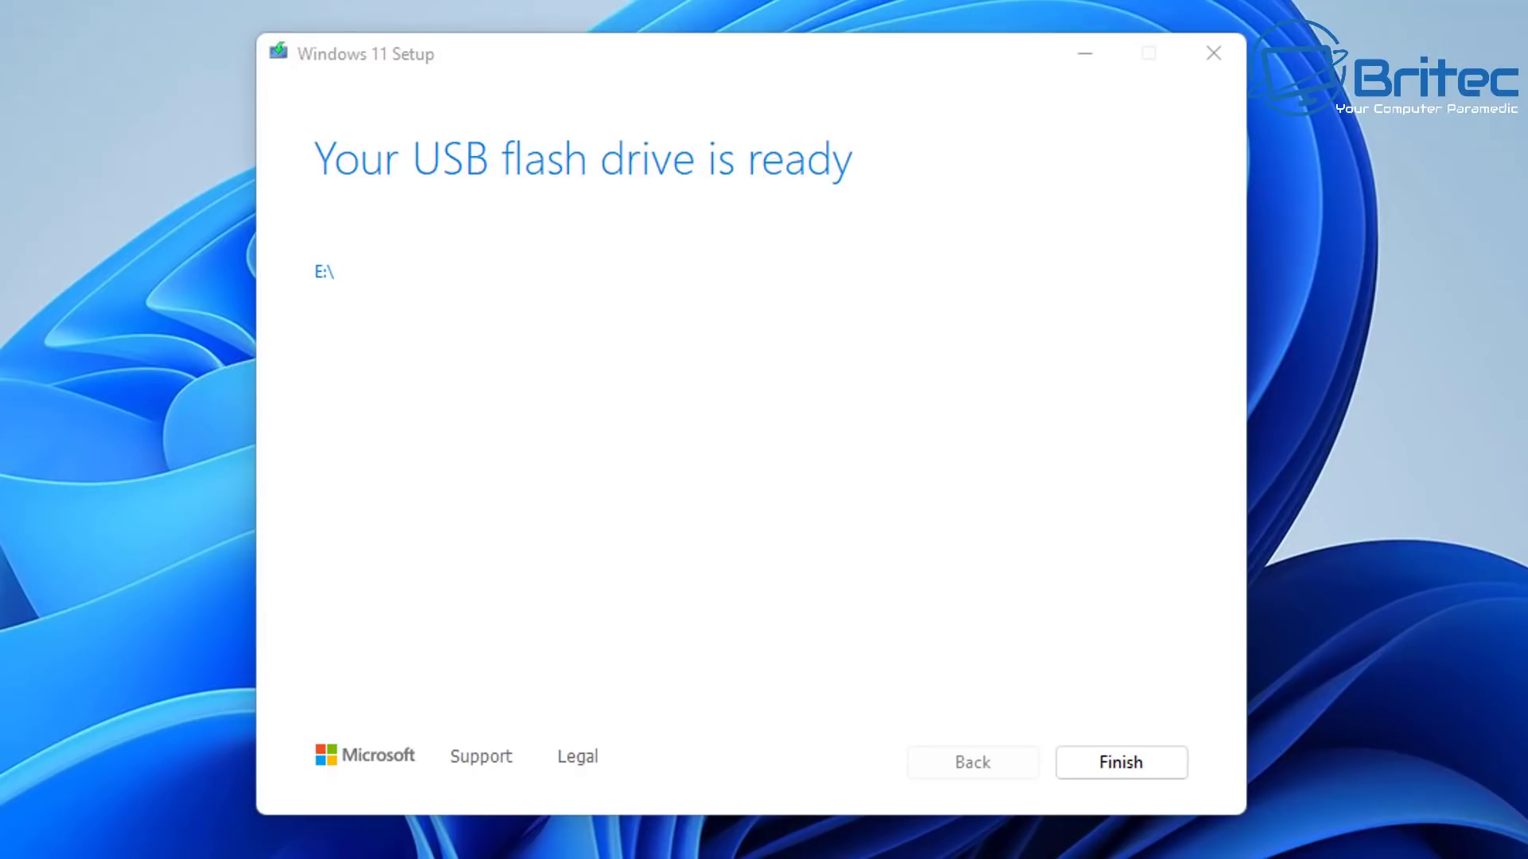
Finish the USB setup and scroll the download page to the Windows 11 Disk Image (ISO) section
{"action": "left_click", "coordinate": [1115, 764]}
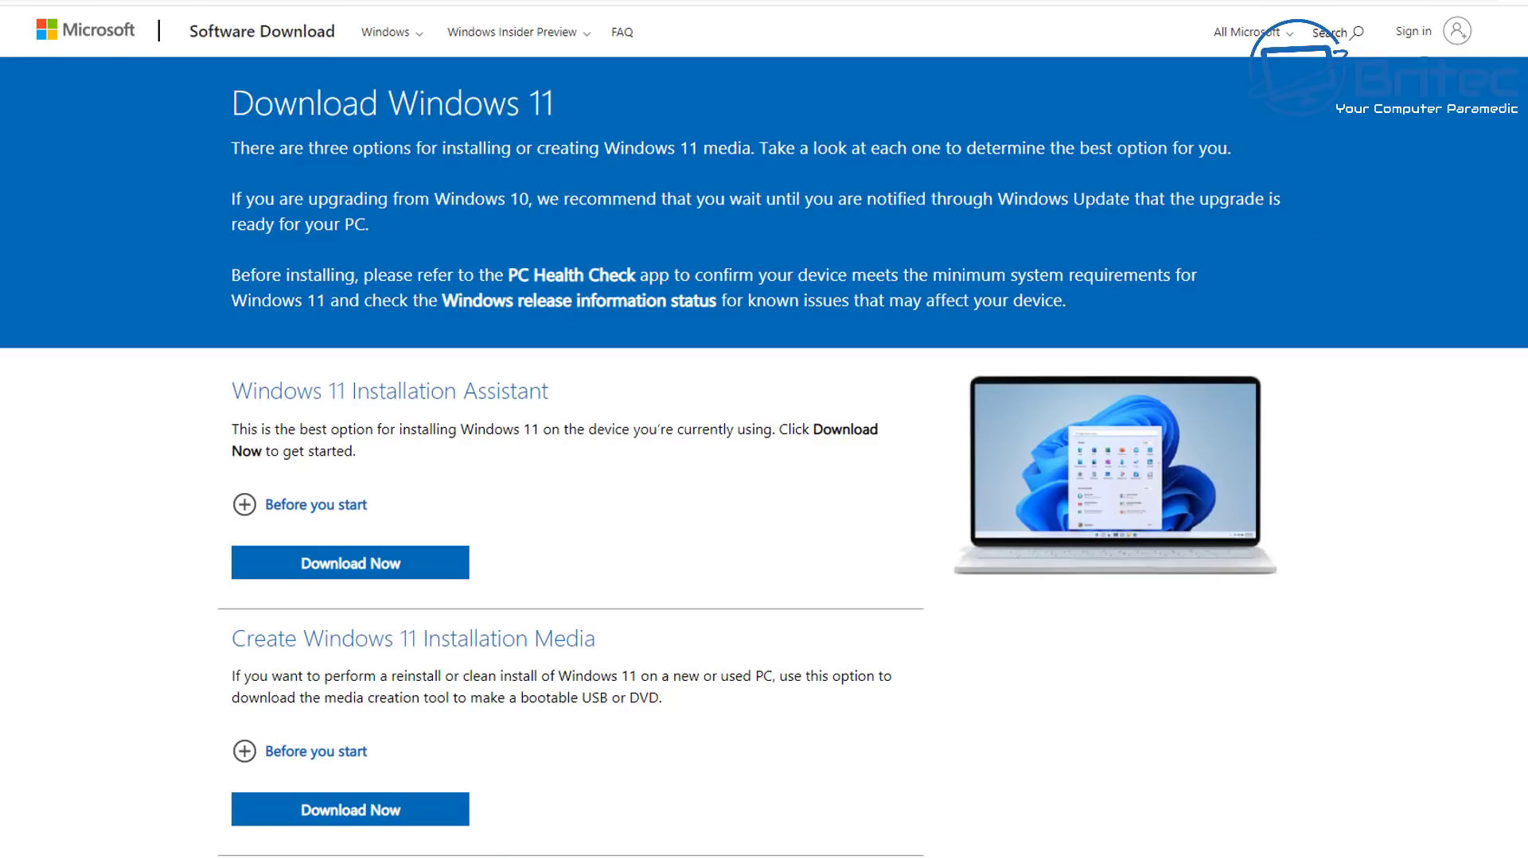
{"action": "scroll", "coordinate": [764, 430], "scroll_direction": "down", "scroll_amount": 8}
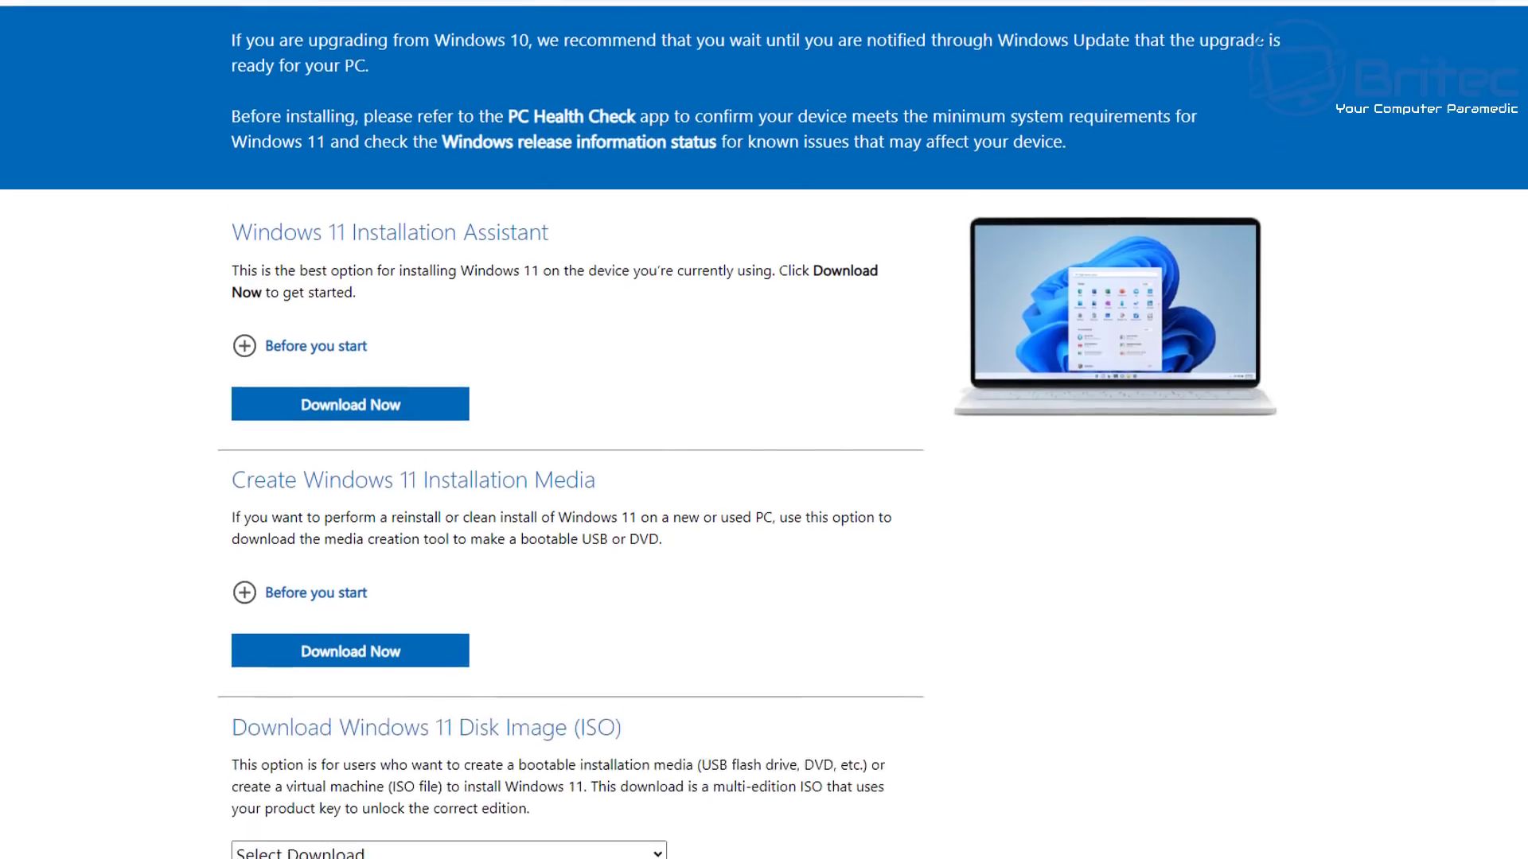
{"action": "scroll", "coordinate": [491, 300], "scroll_direction": "down", "scroll_amount": 3}
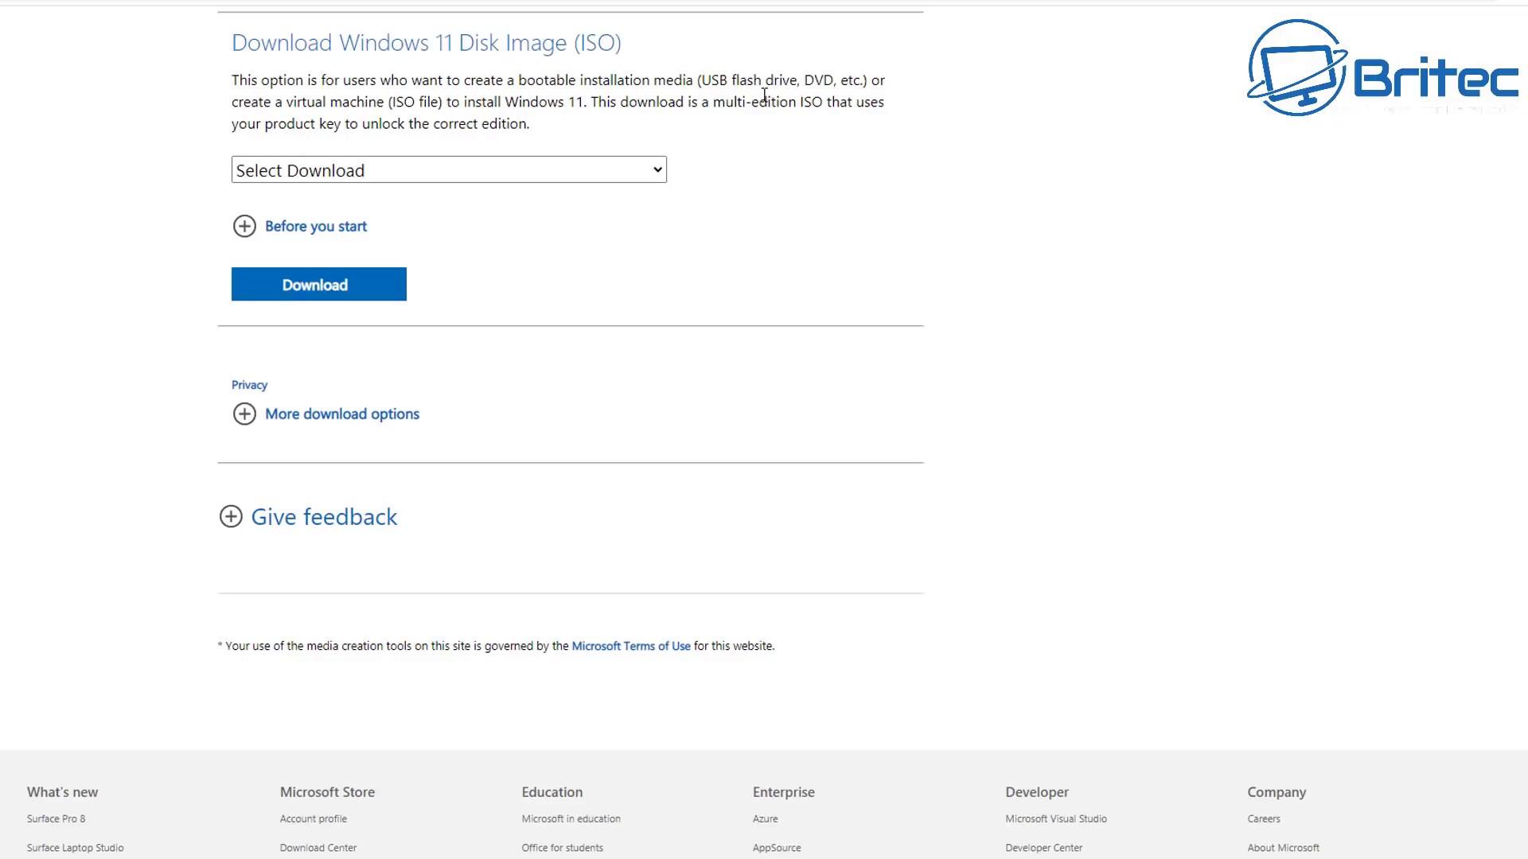
Select Windows 11 as the ISO download, read Before you start, and submit the choice
{"action": "left_click", "coordinate": [648, 174]}
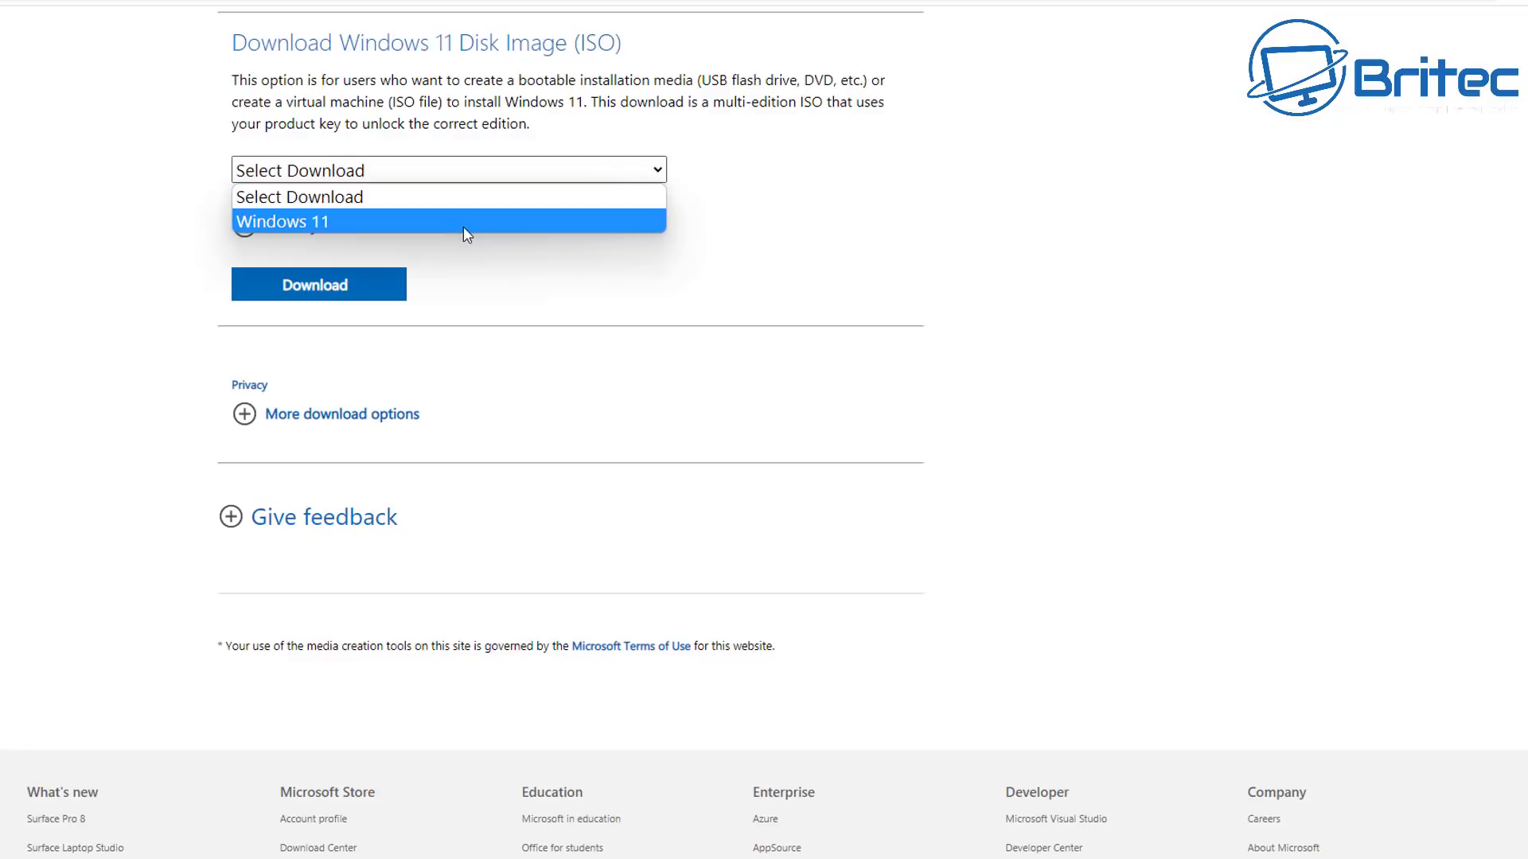
{"action": "left_click", "coordinate": [560, 226]}
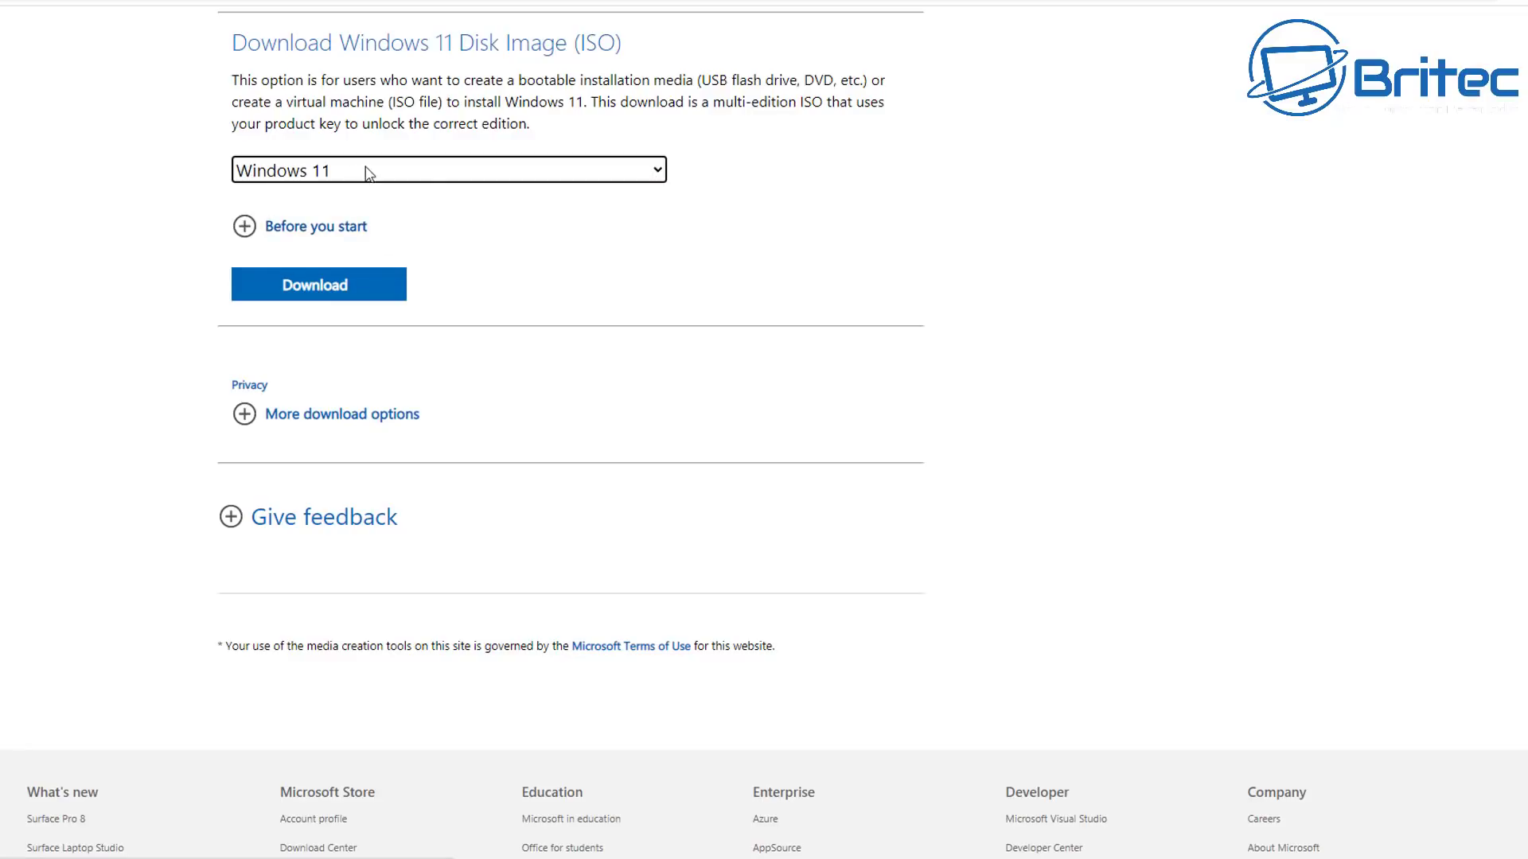
{"action": "left_click", "coordinate": [257, 237]}
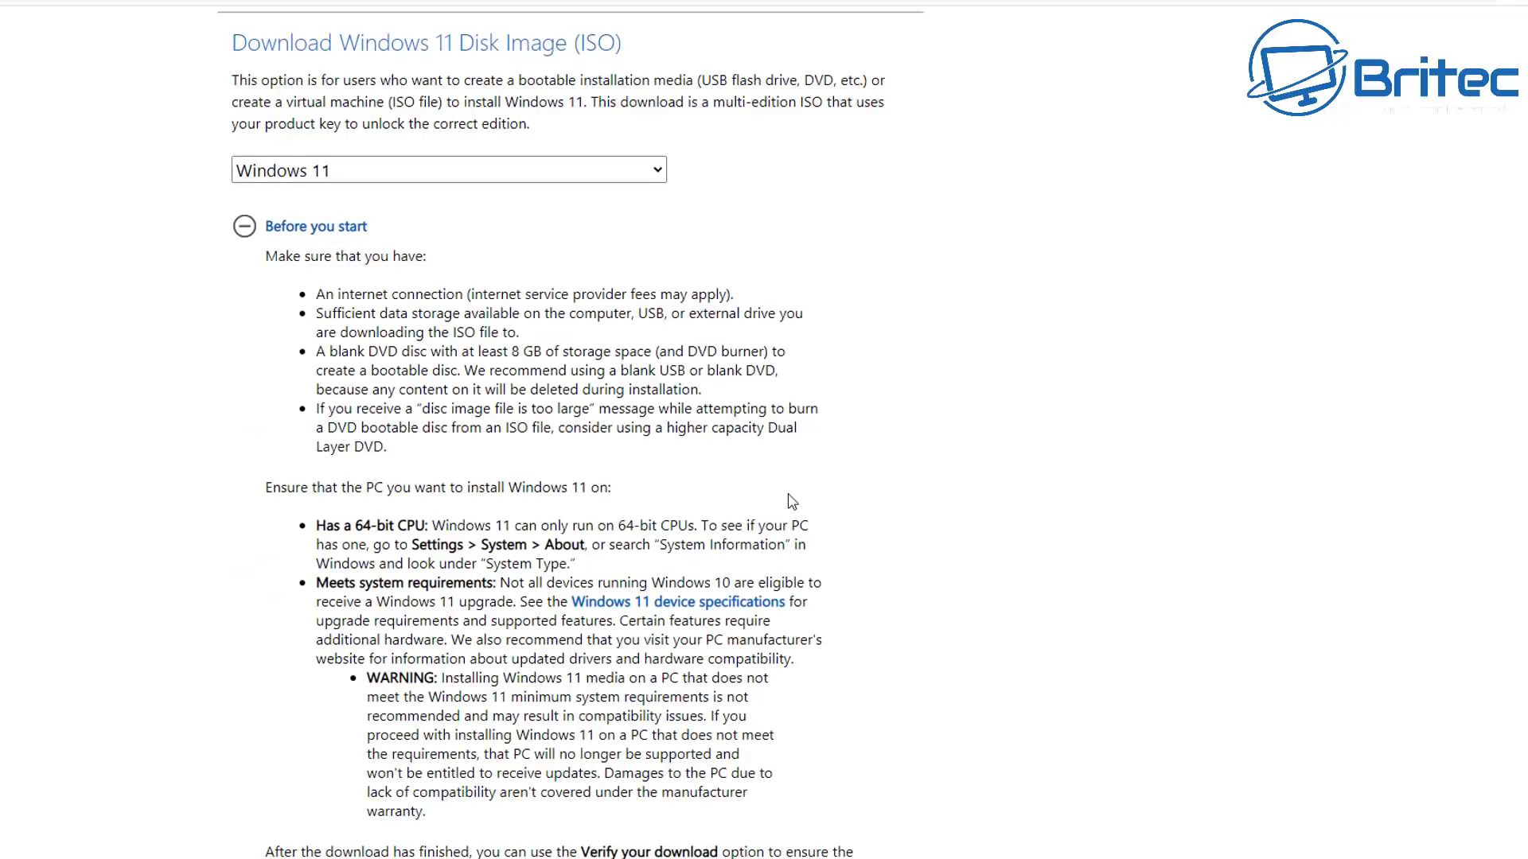
{"action": "scroll", "coordinate": [792, 502], "scroll_direction": "down", "scroll_amount": 3}
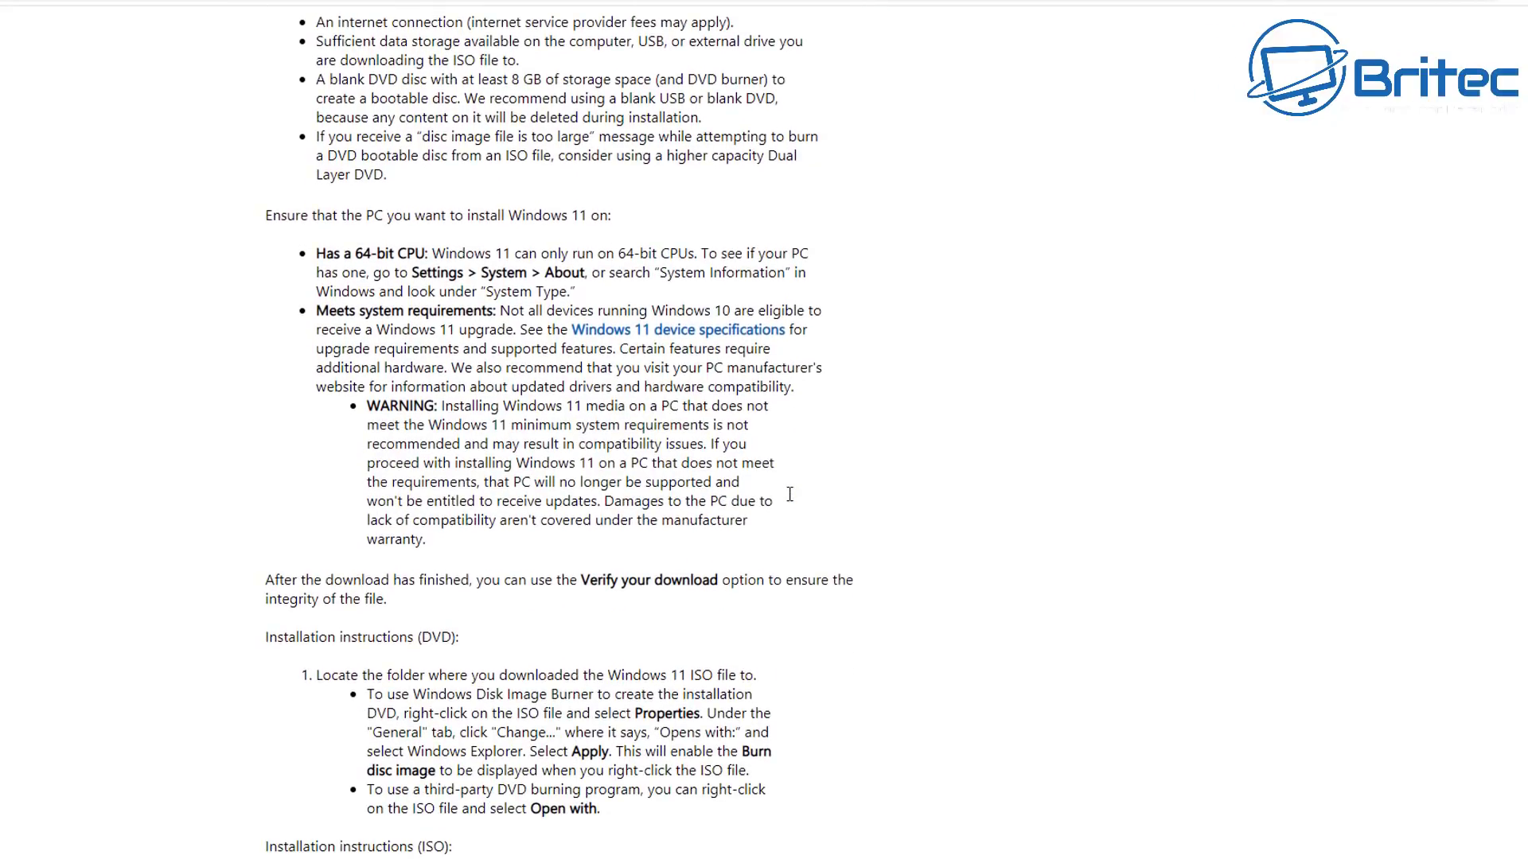
{"action": "scroll", "coordinate": [790, 494], "scroll_direction": "down", "scroll_amount": 5}
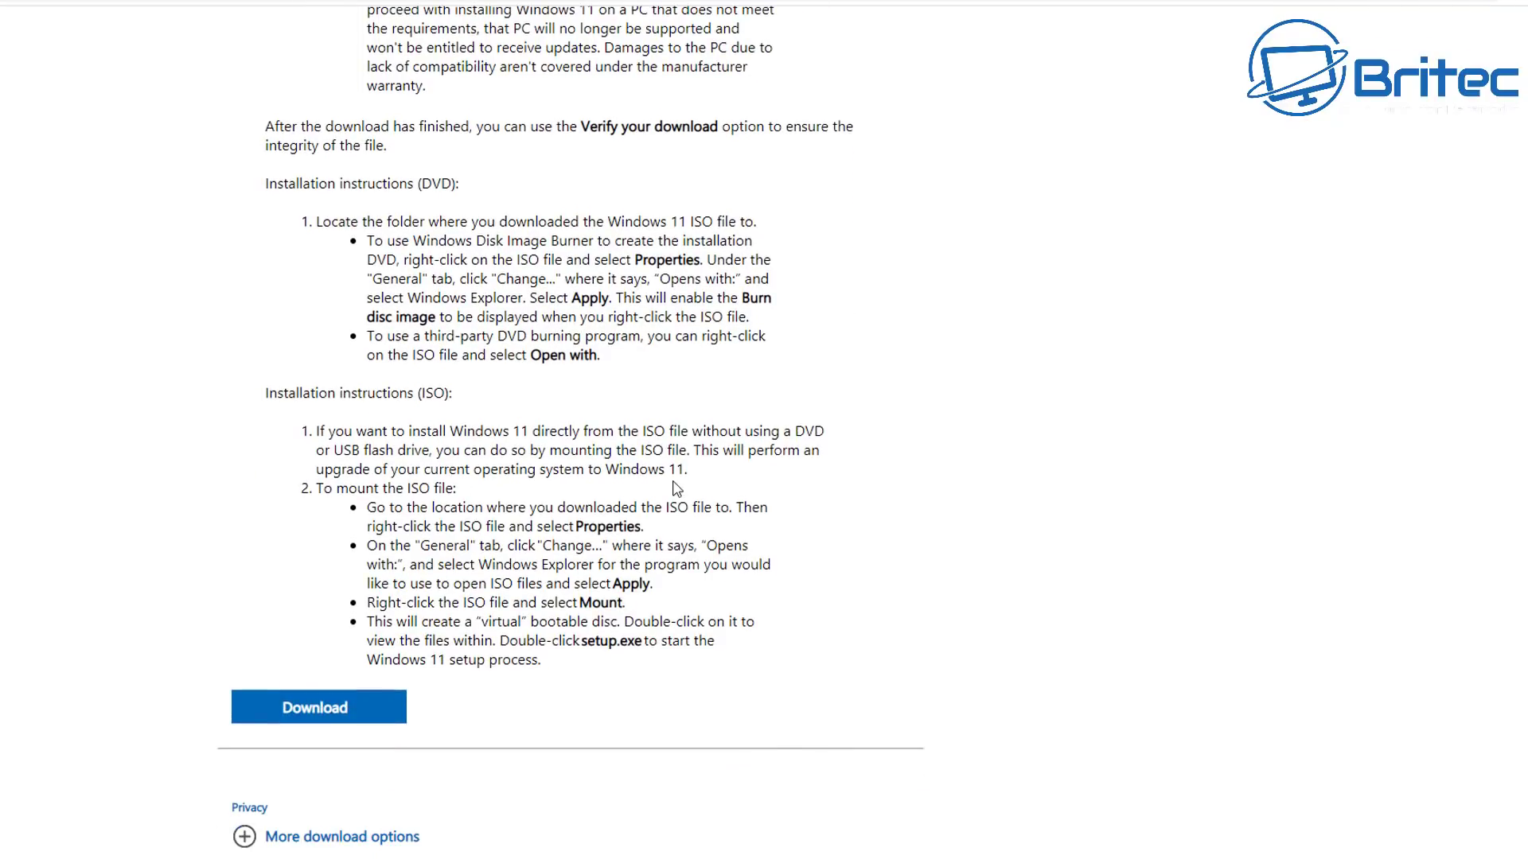
{"action": "left_click", "coordinate": [307, 706]}
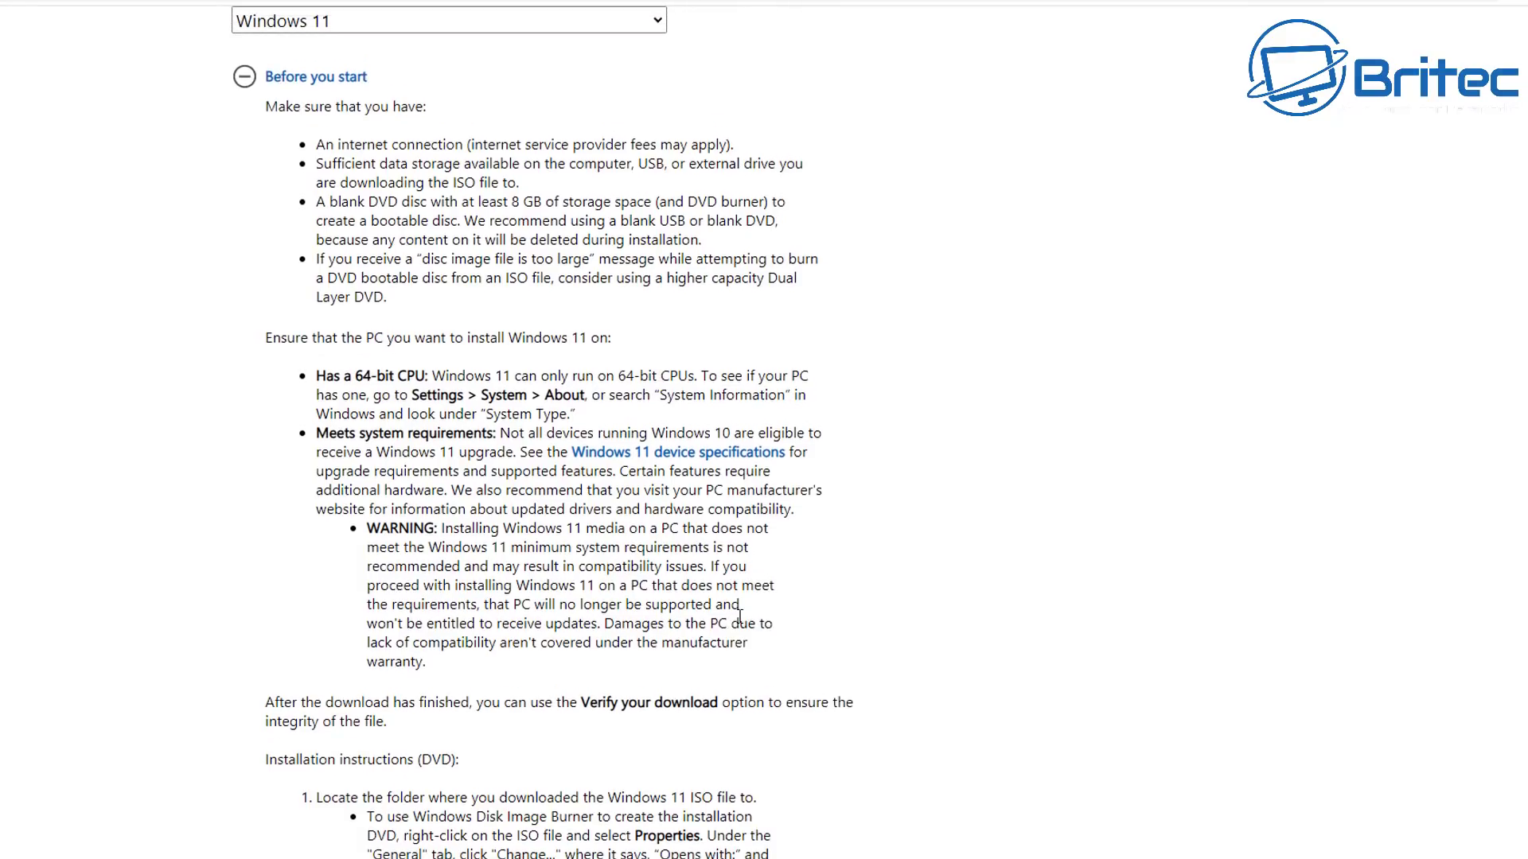
{"action": "left_click", "coordinate": [280, 89]}
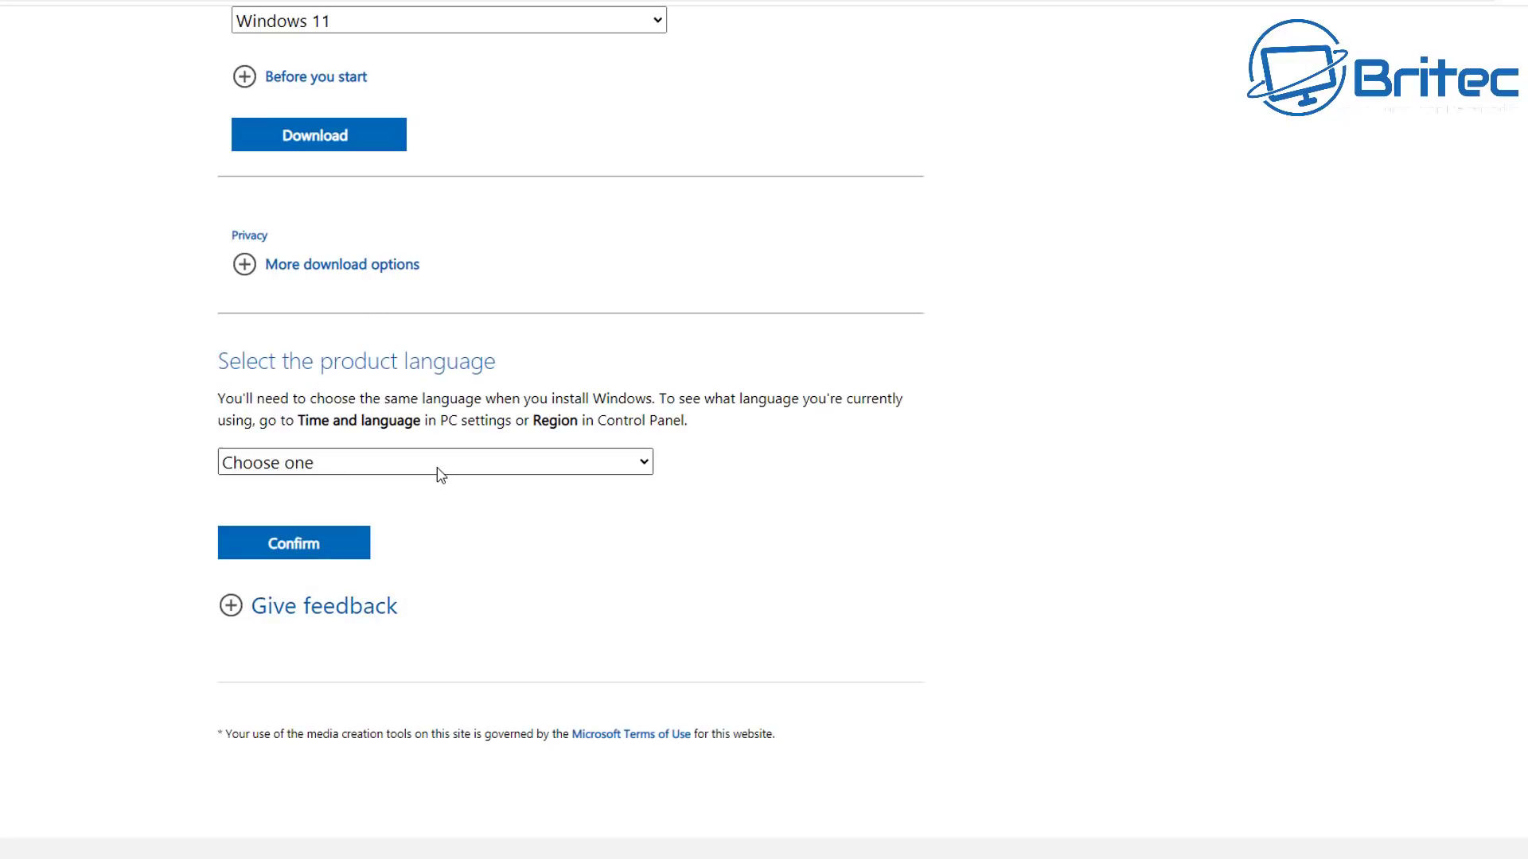
Confirm English as the product language and download the 64-bit Windows 11 ISO
{"action": "left_click", "coordinate": [242, 267]}
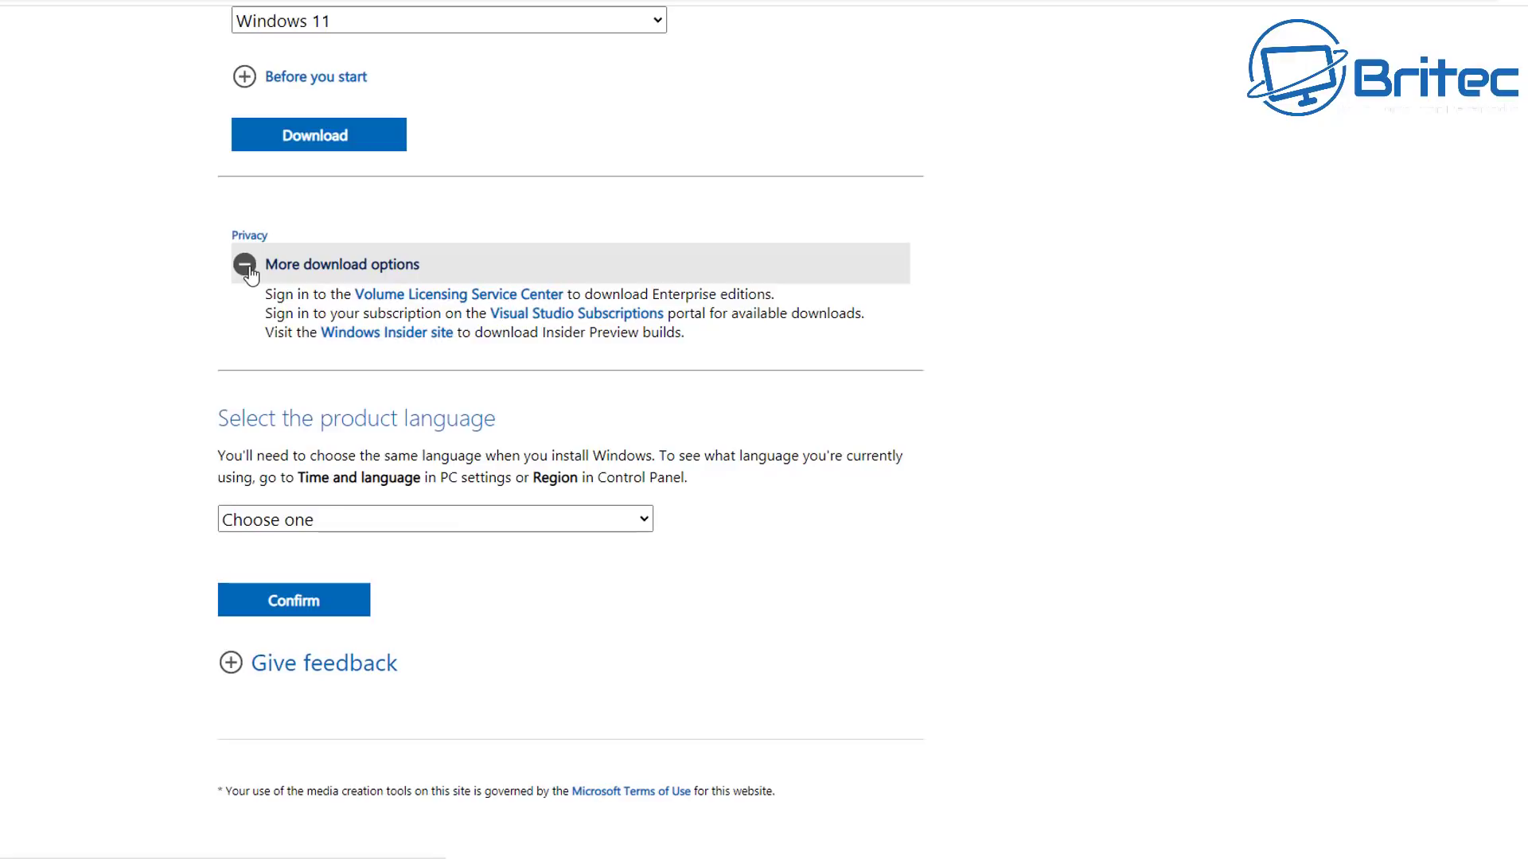
{"action": "left_click", "coordinate": [246, 271]}
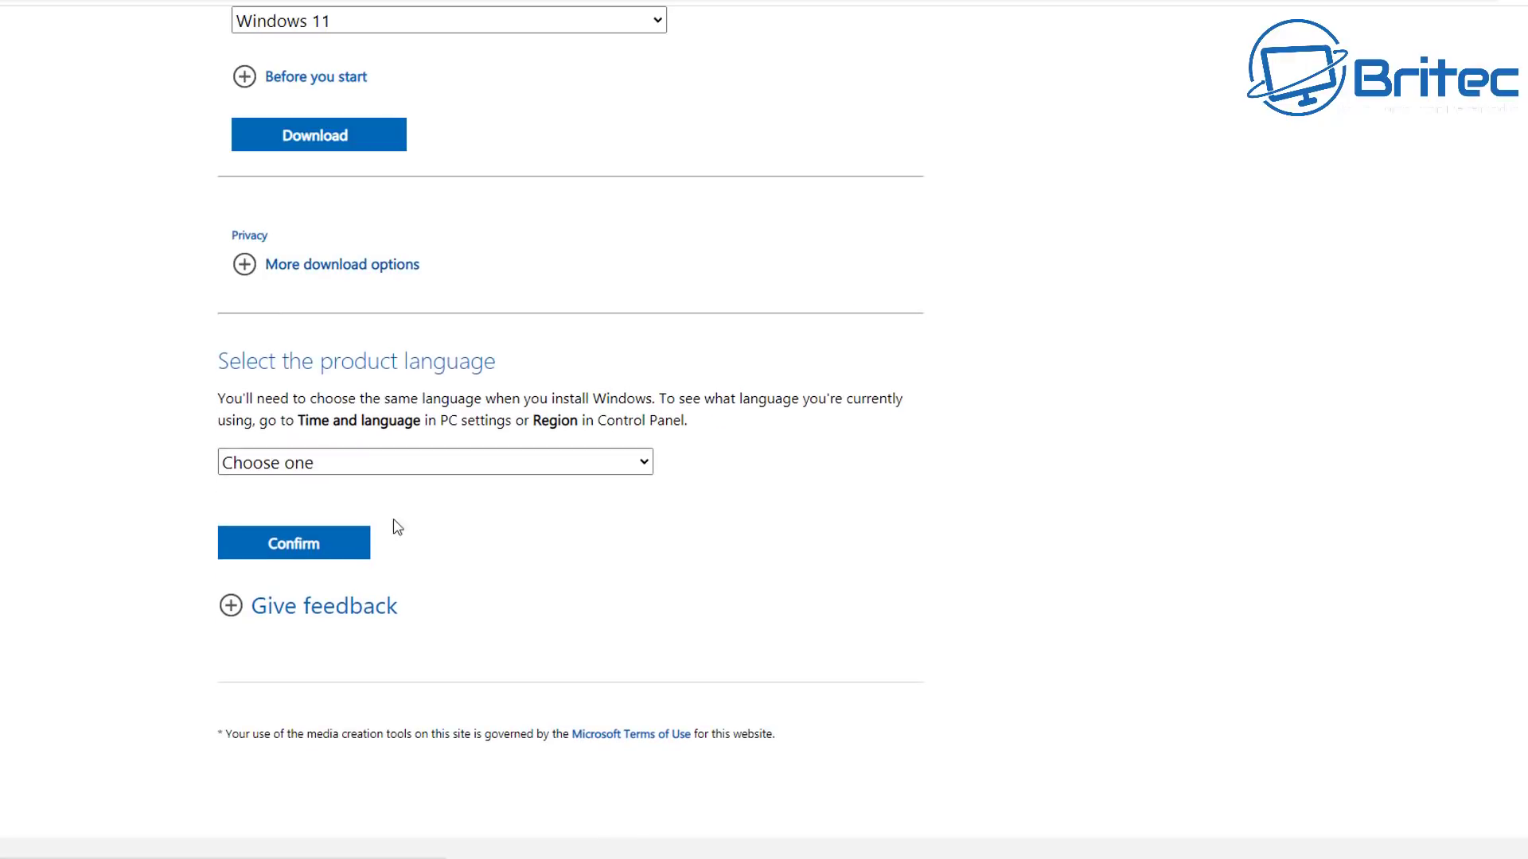
{"action": "left_click", "coordinate": [385, 468]}
{"action": "scroll", "coordinate": [382, 358], "scroll_direction": "down", "scroll_amount": 1}
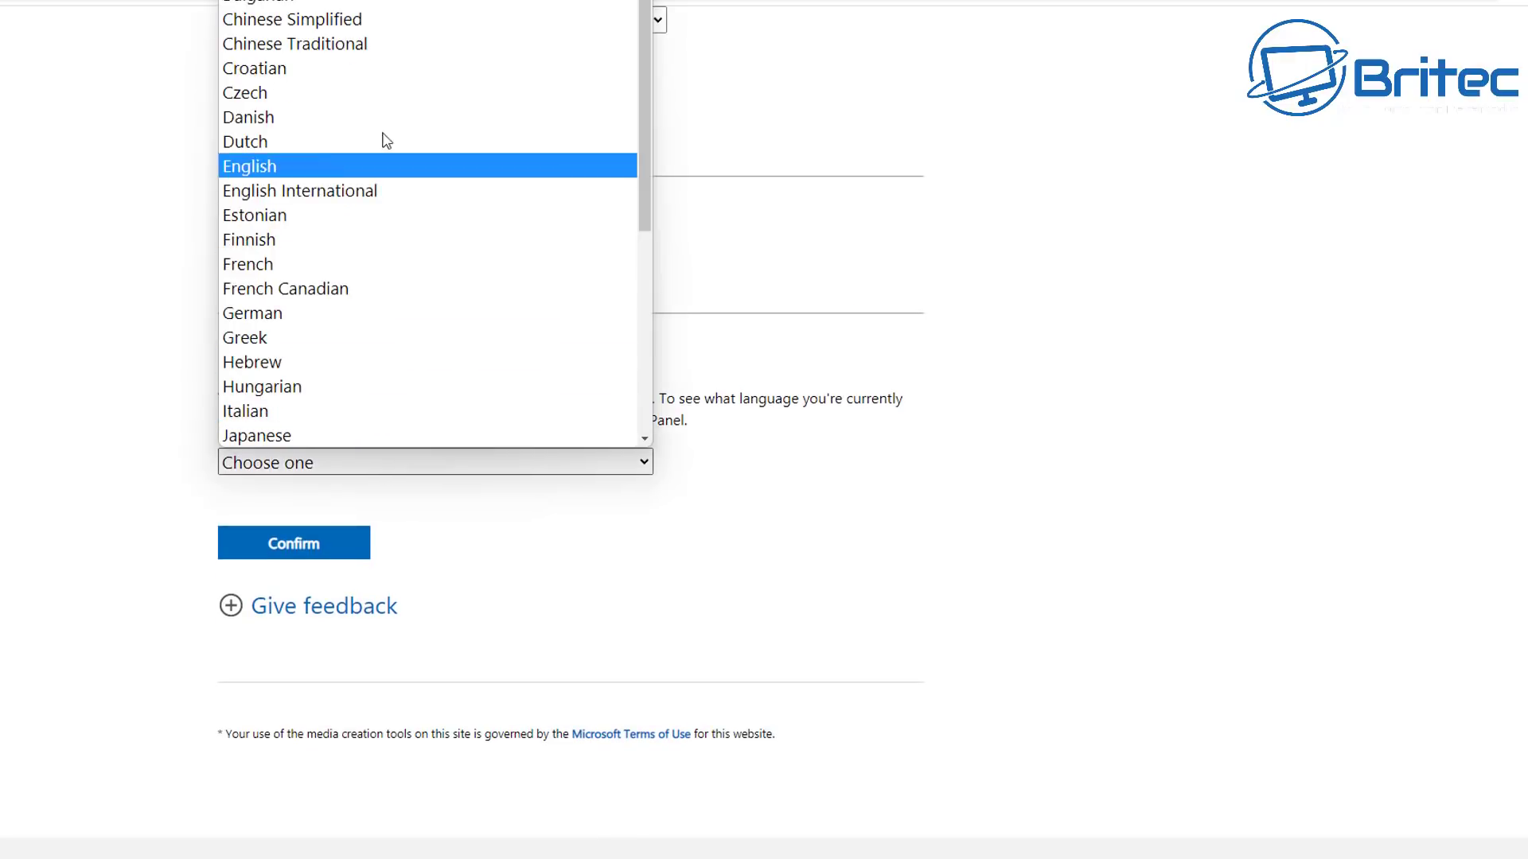
{"action": "left_click", "coordinate": [351, 174]}
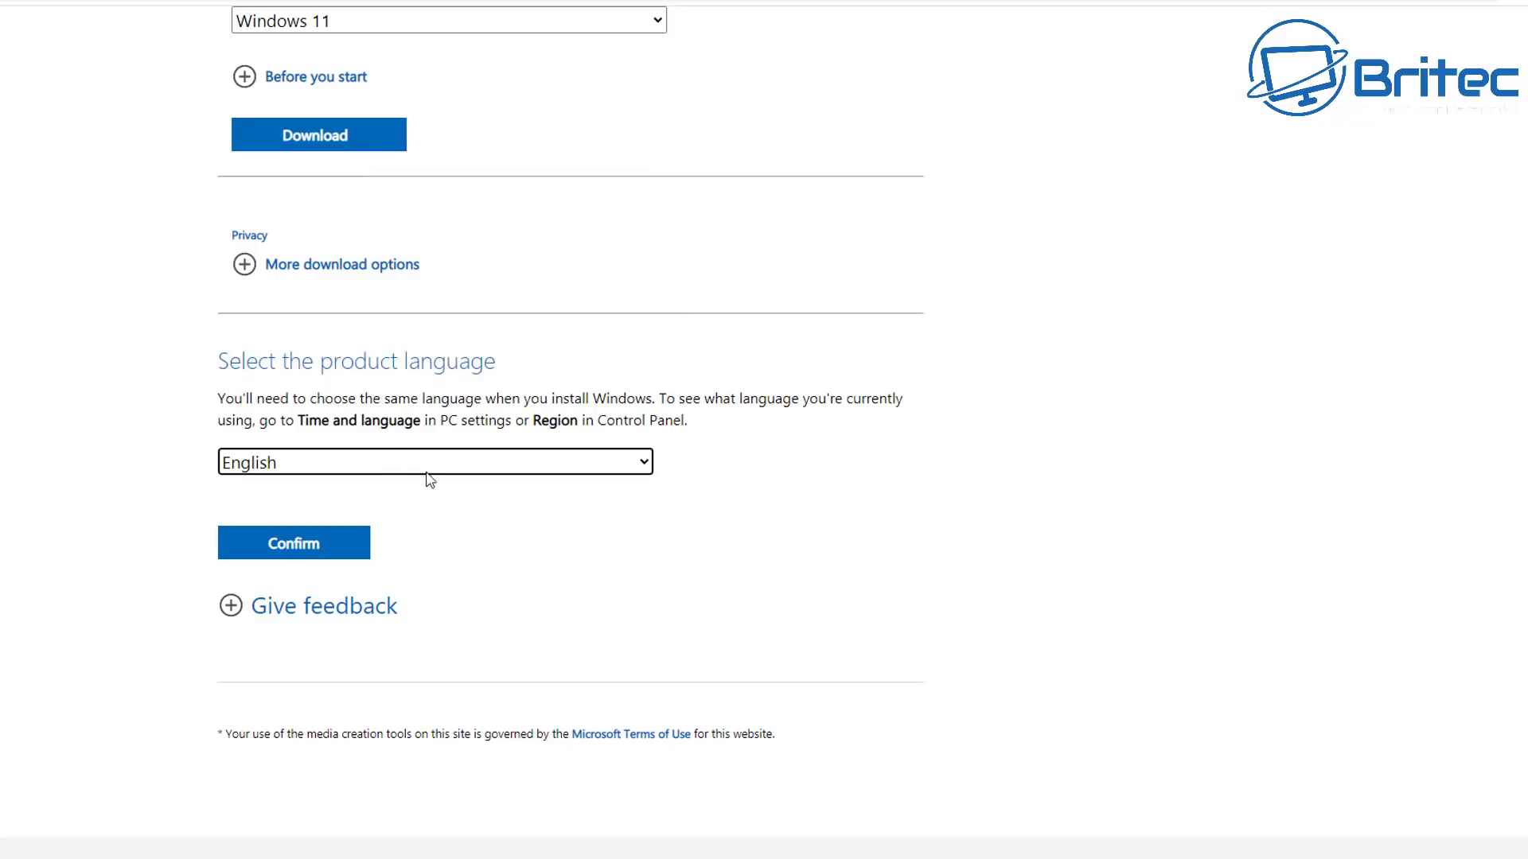
{"action": "left_click", "coordinate": [310, 546]}
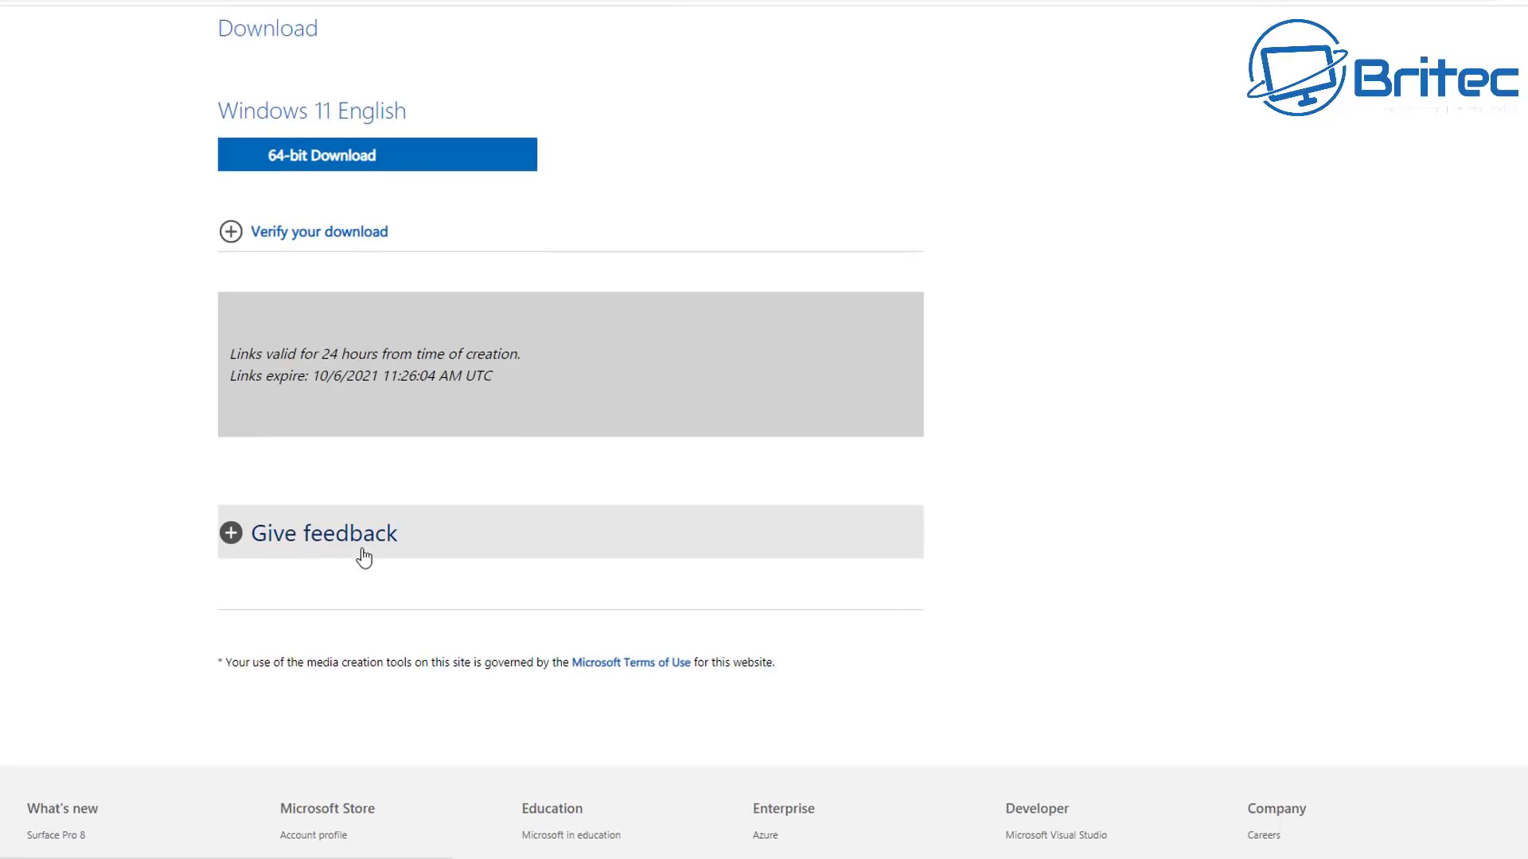
{"action": "left_click", "coordinate": [347, 159]}
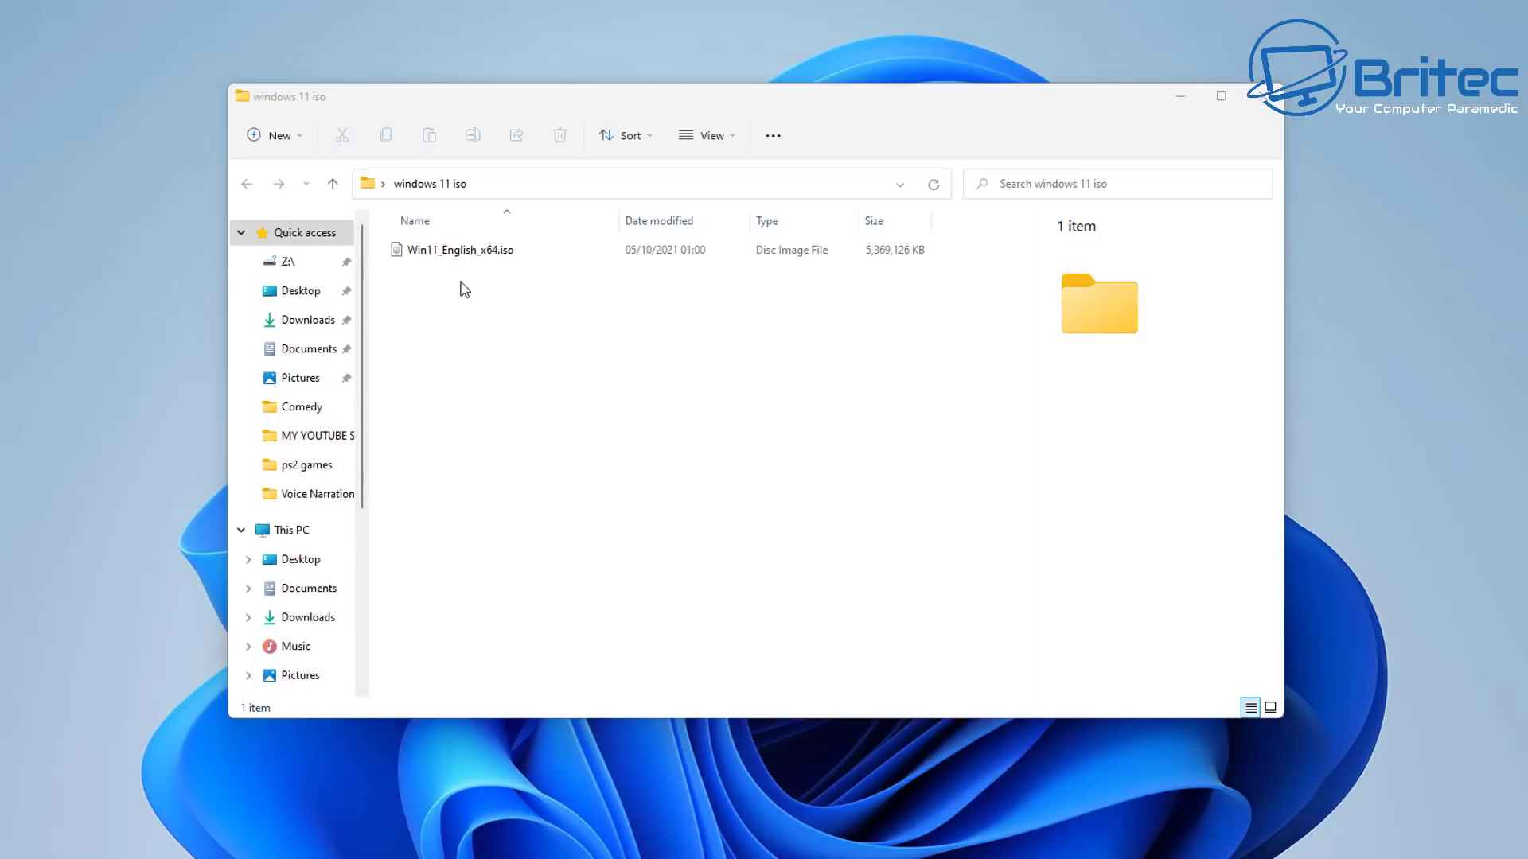
Mount Win11_English_x64.iso so it appears as DVD Drive (F:) under This PC
{"action": "left_click", "coordinate": [456, 253]}
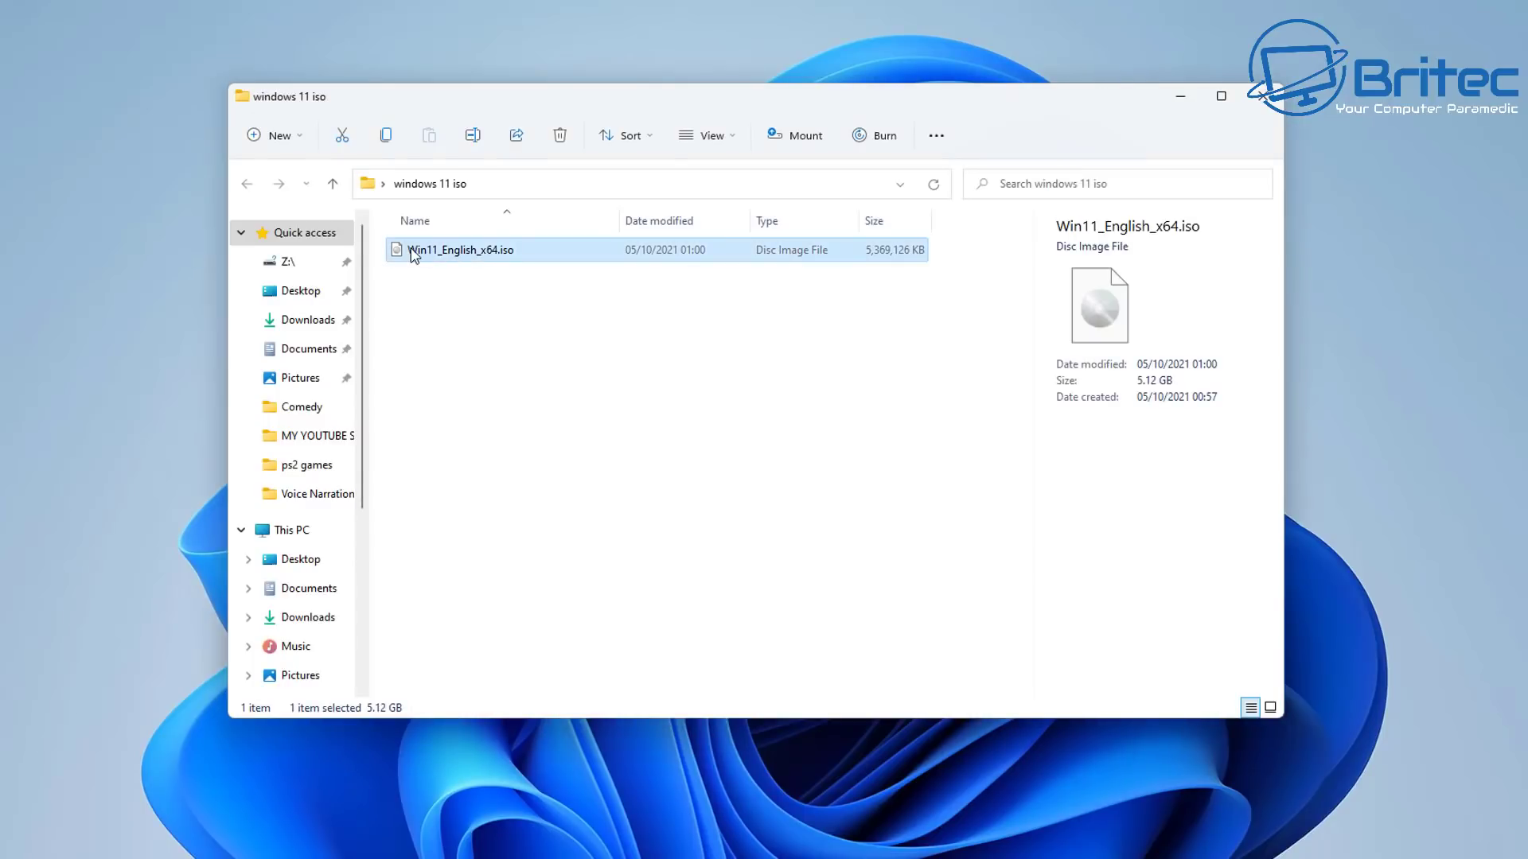
{"action": "right_click", "coordinate": [481, 251]}
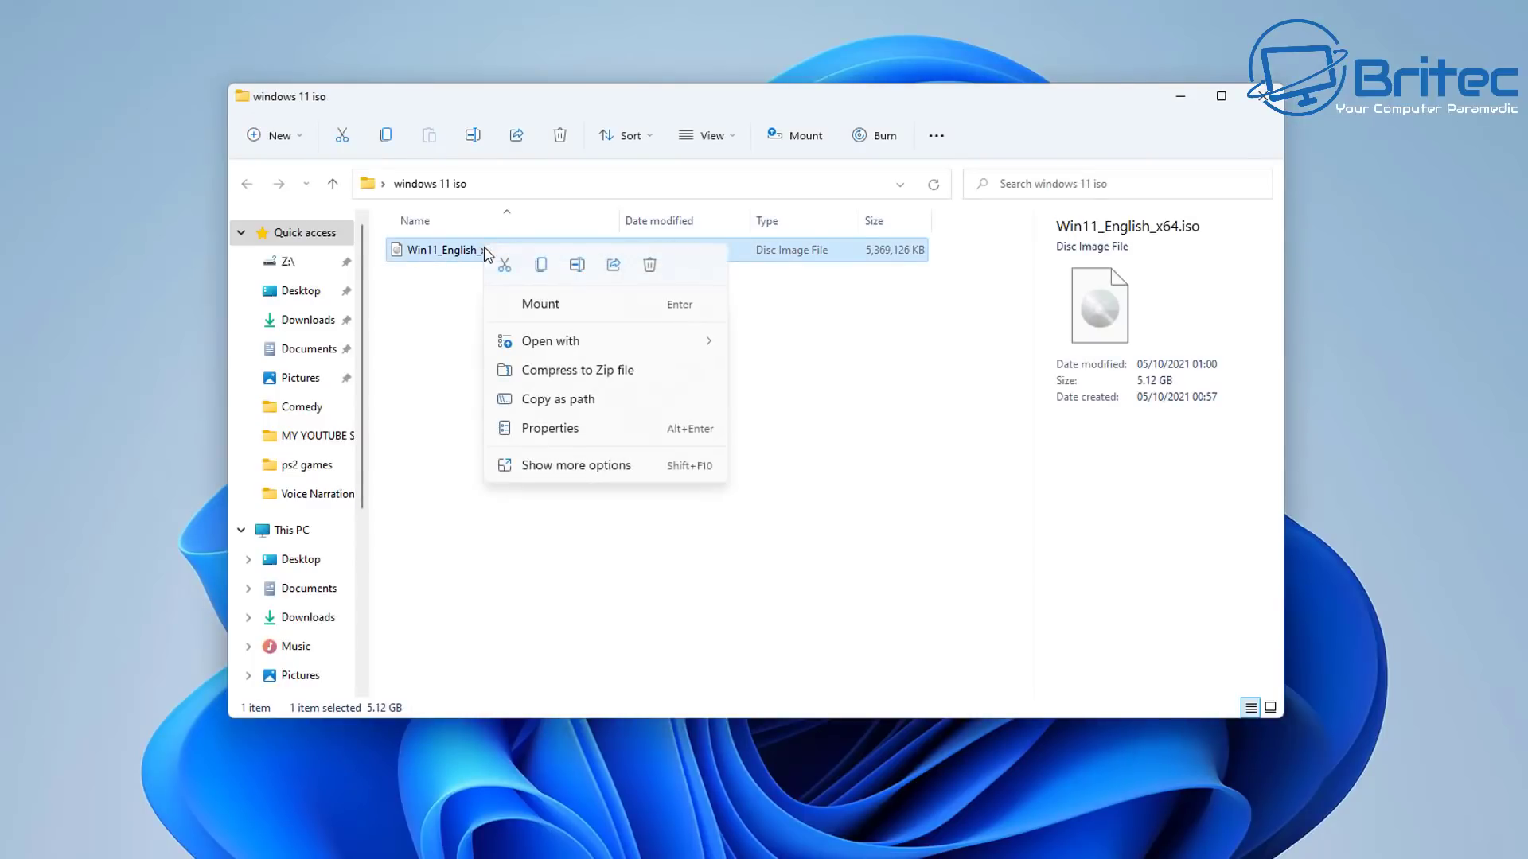
{"action": "left_click", "coordinate": [549, 300]}
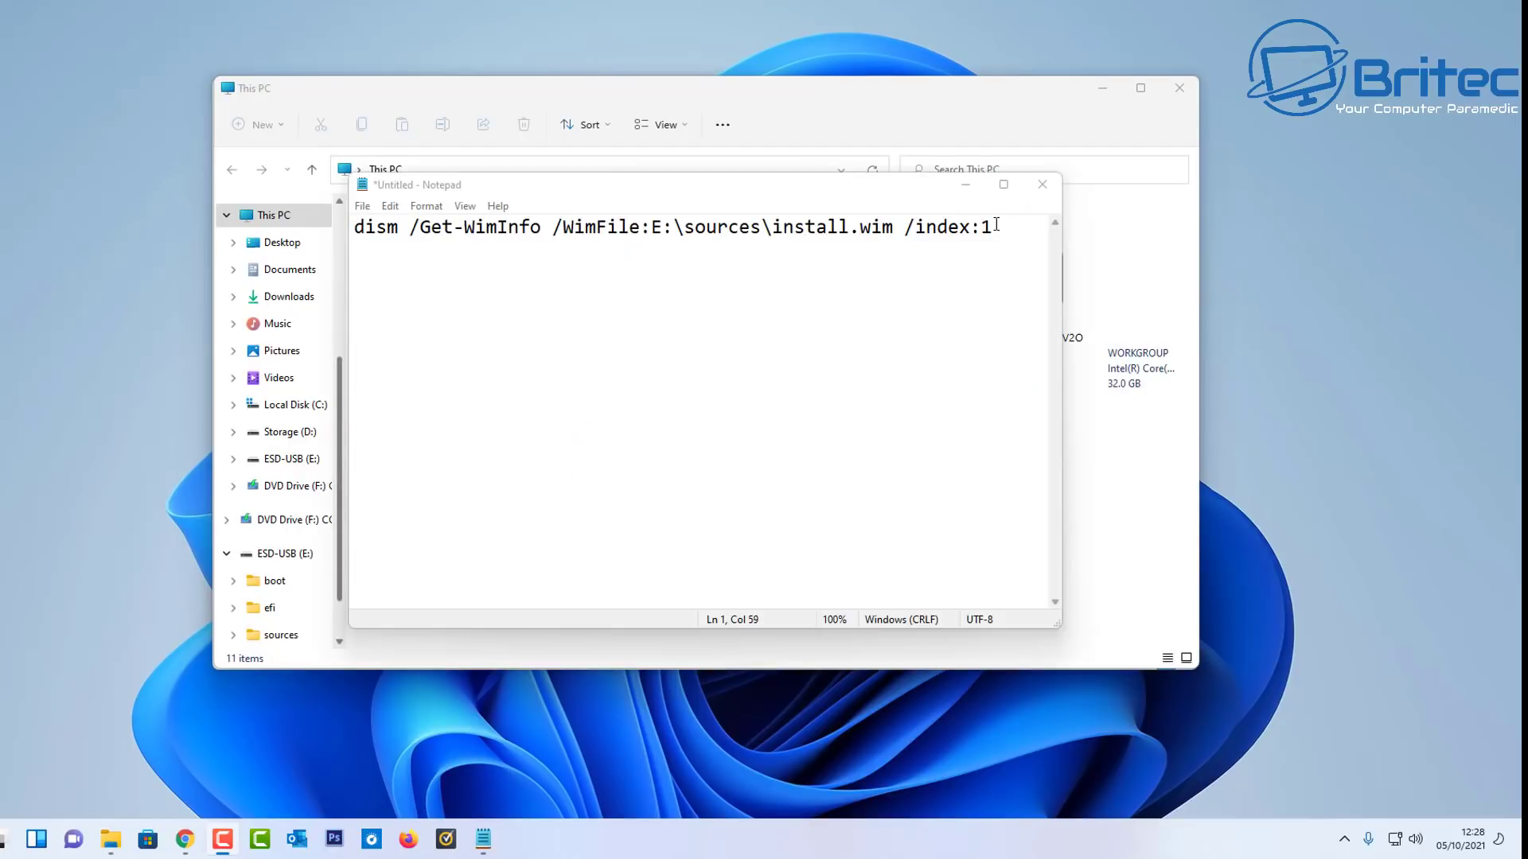
Select the dism /Get-WimInfo command in Notepad and highlight its drive letter E for replacement
{"action": "left_click_drag", "start_coordinate": [996, 226], "coordinate": [343, 208]}
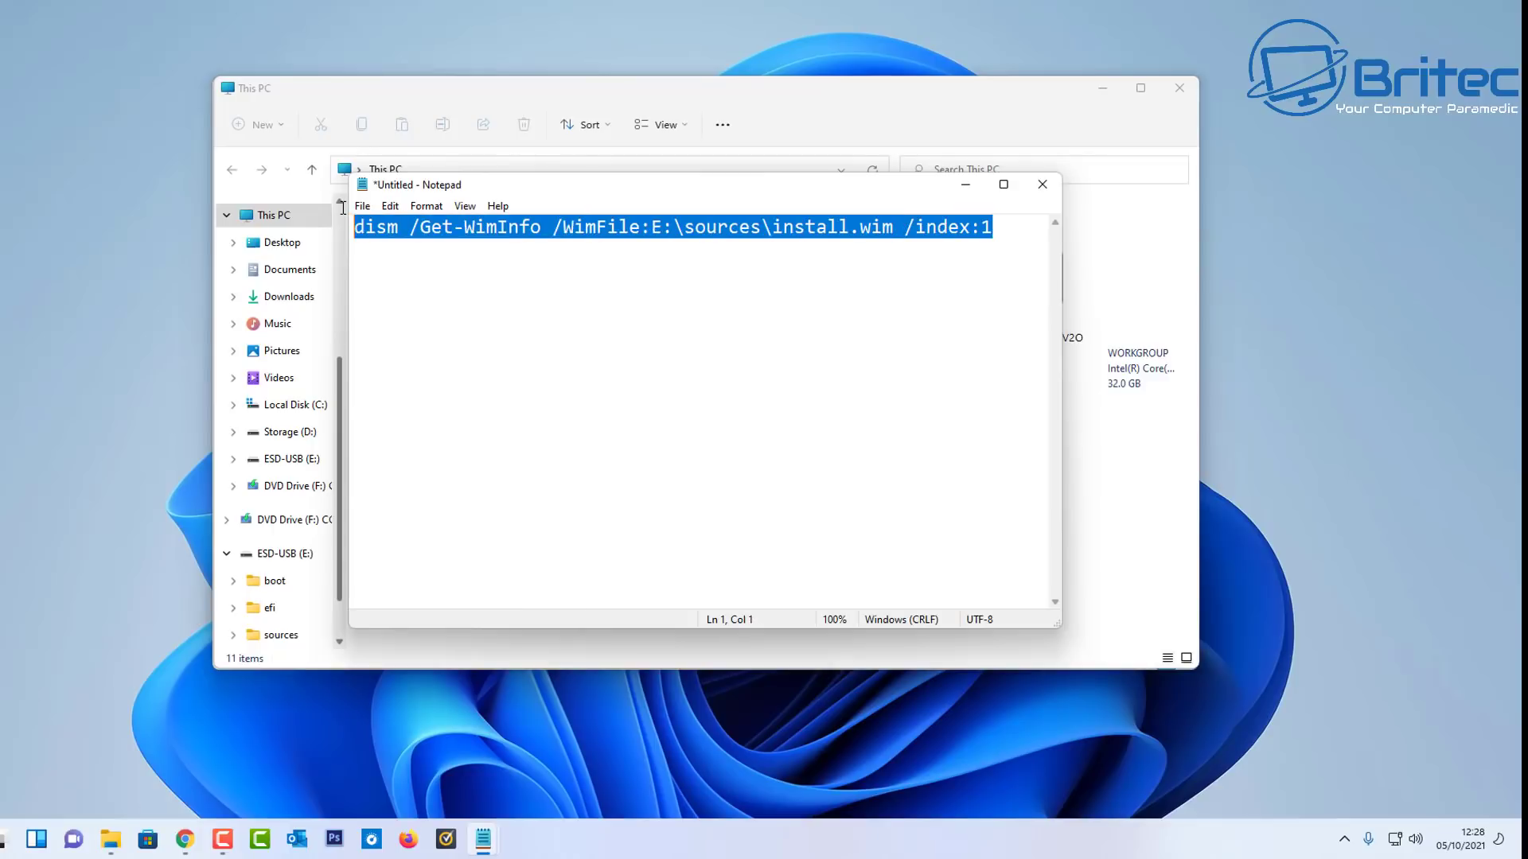
{"action": "left_click", "coordinate": [655, 228]}
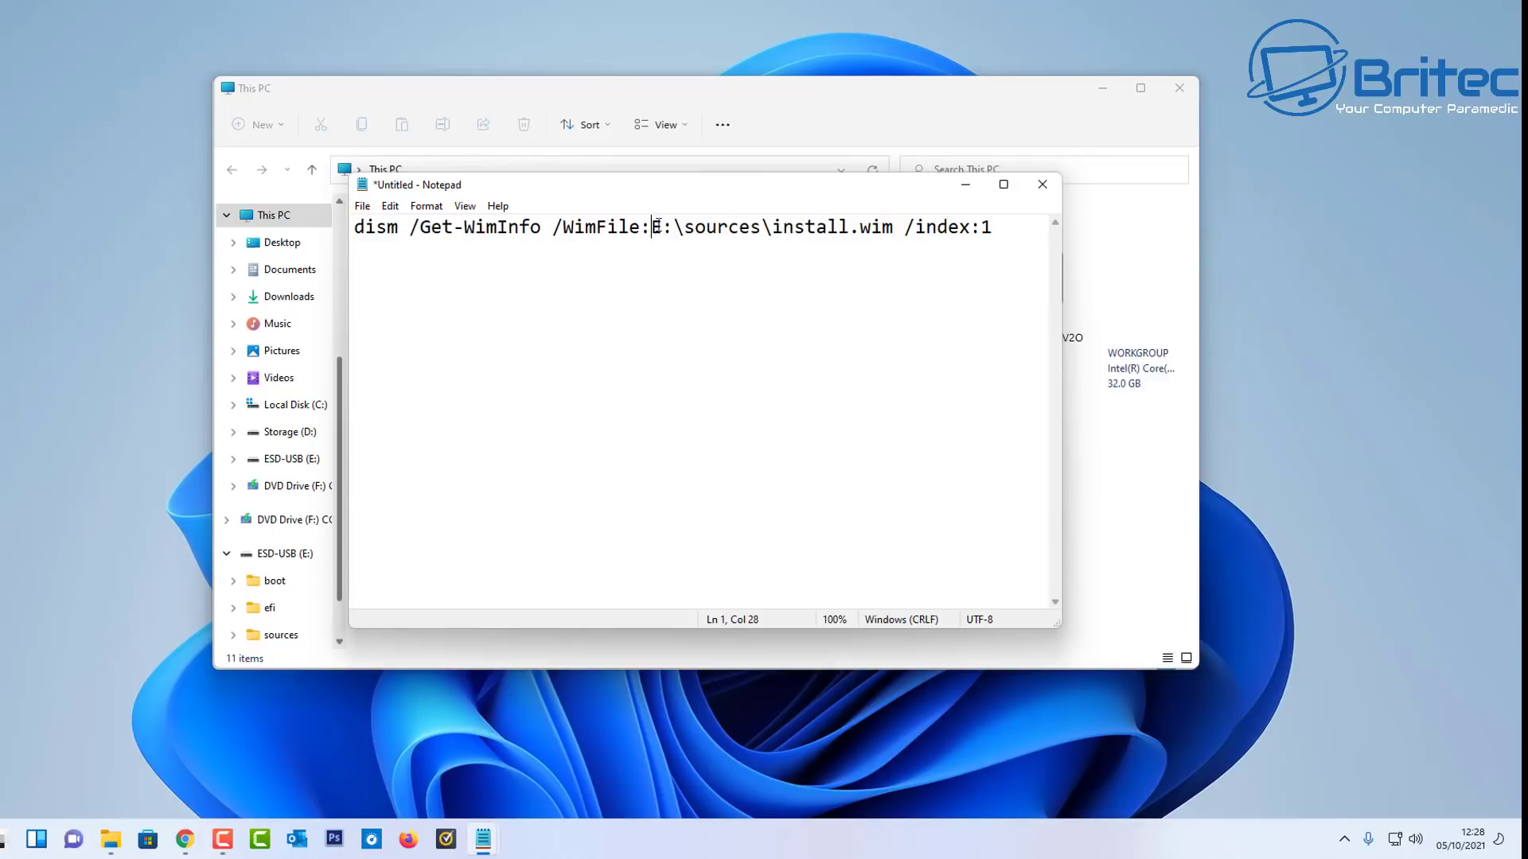
{"action": "left_click_drag", "start_coordinate": [655, 227], "coordinate": [667, 228]}
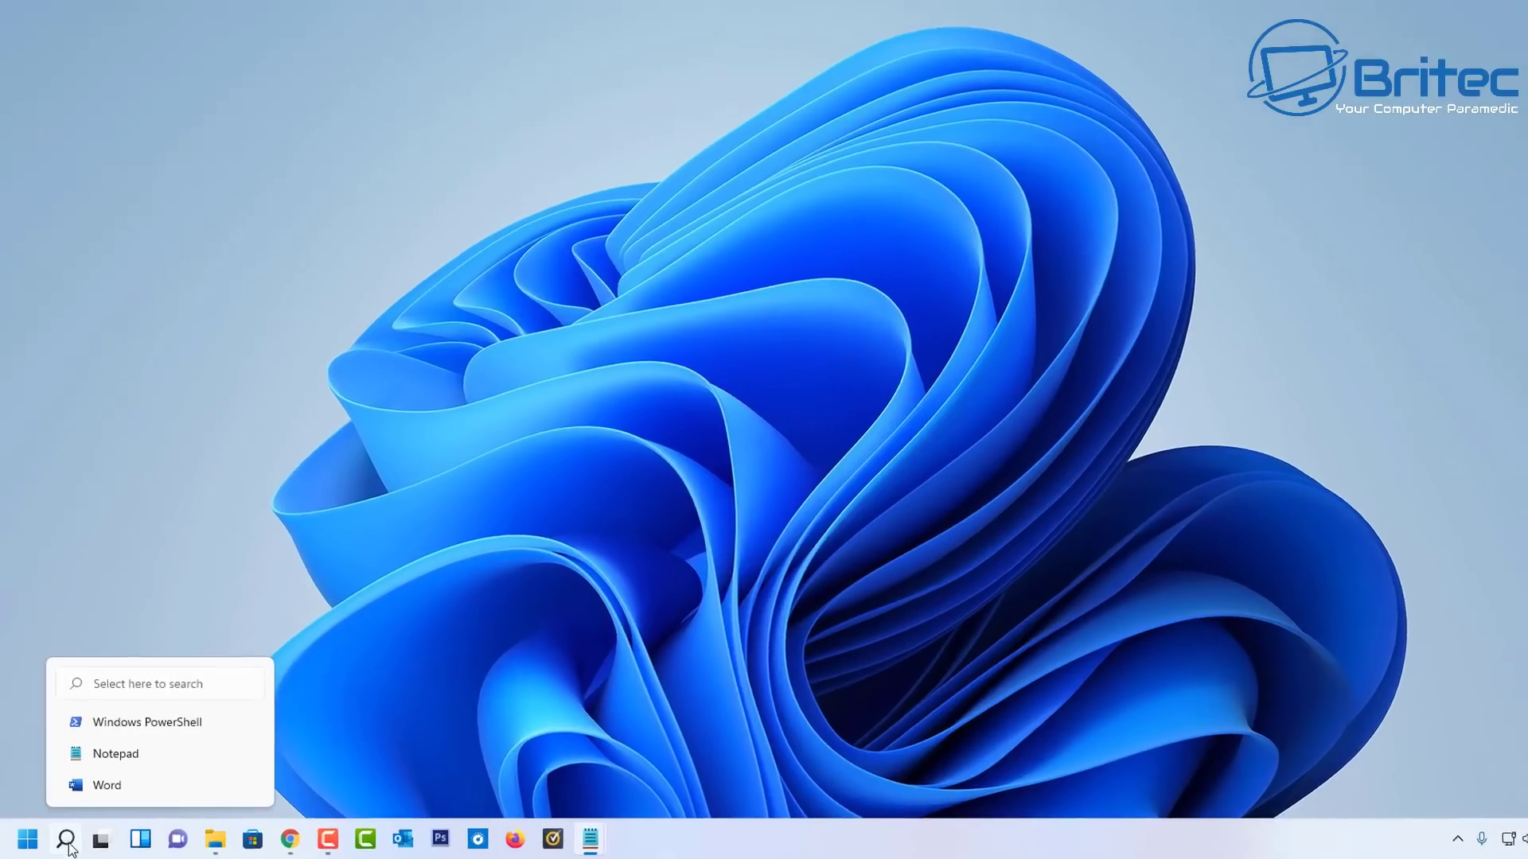
Launch Windows PowerShell as administrator from Windows search
{"action": "left_click", "coordinate": [65, 837]}
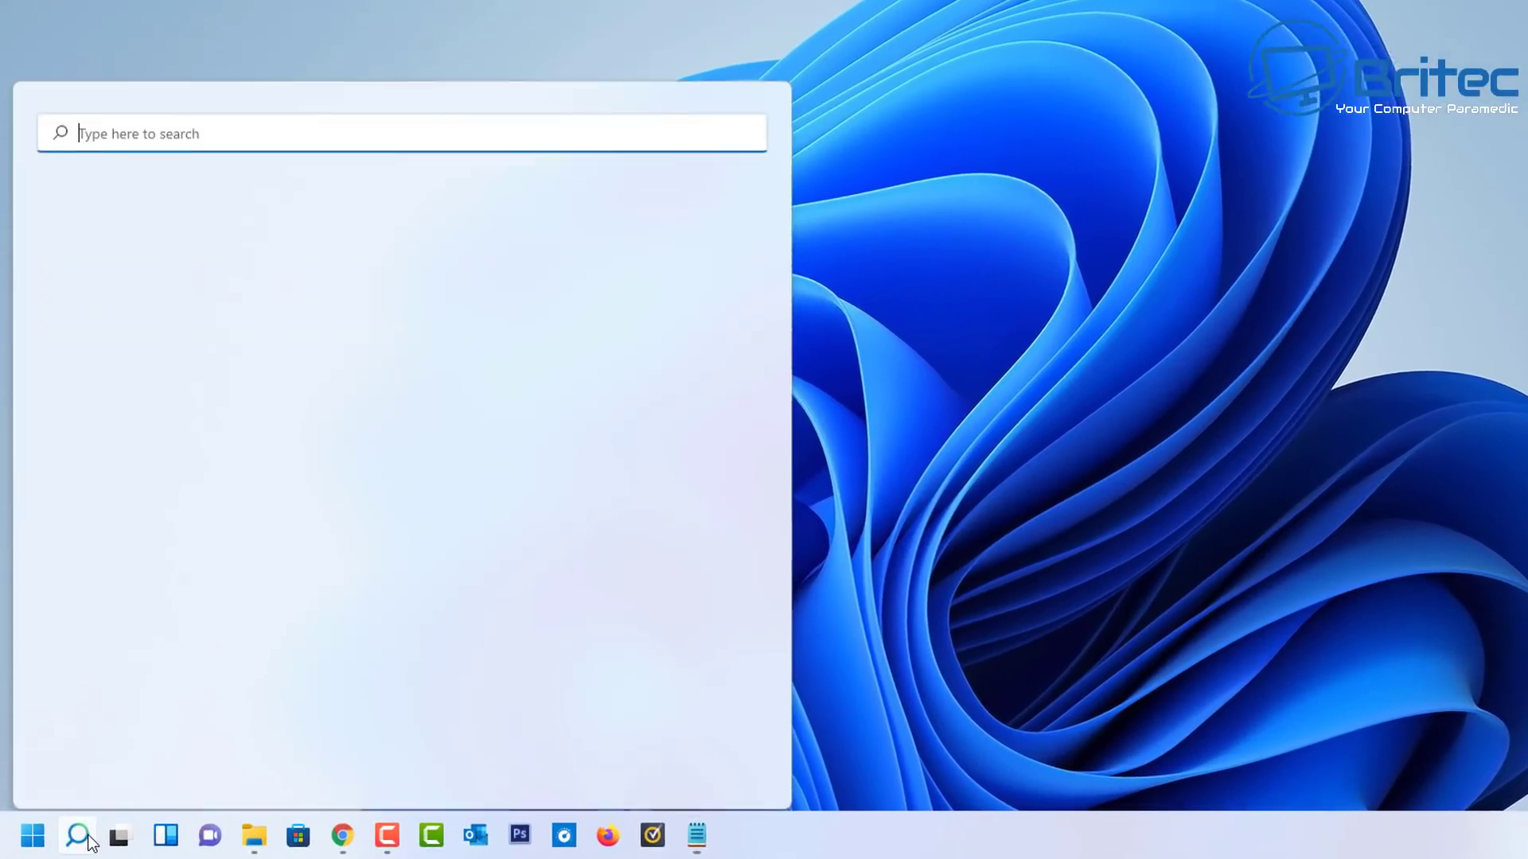
{"action": "type", "text": "powe"}
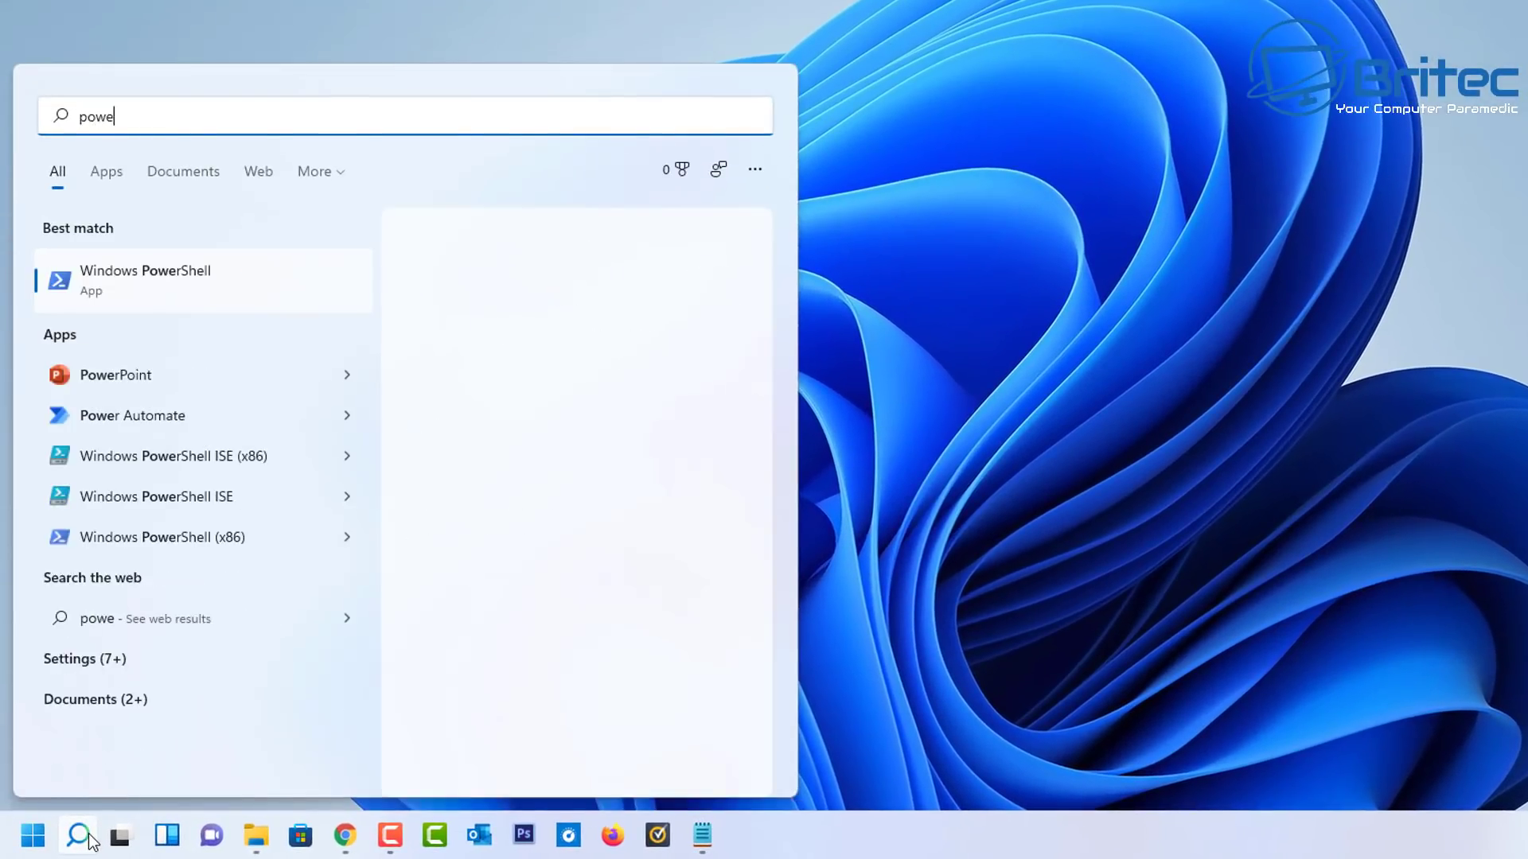
{"action": "type", "text": "rshell"}
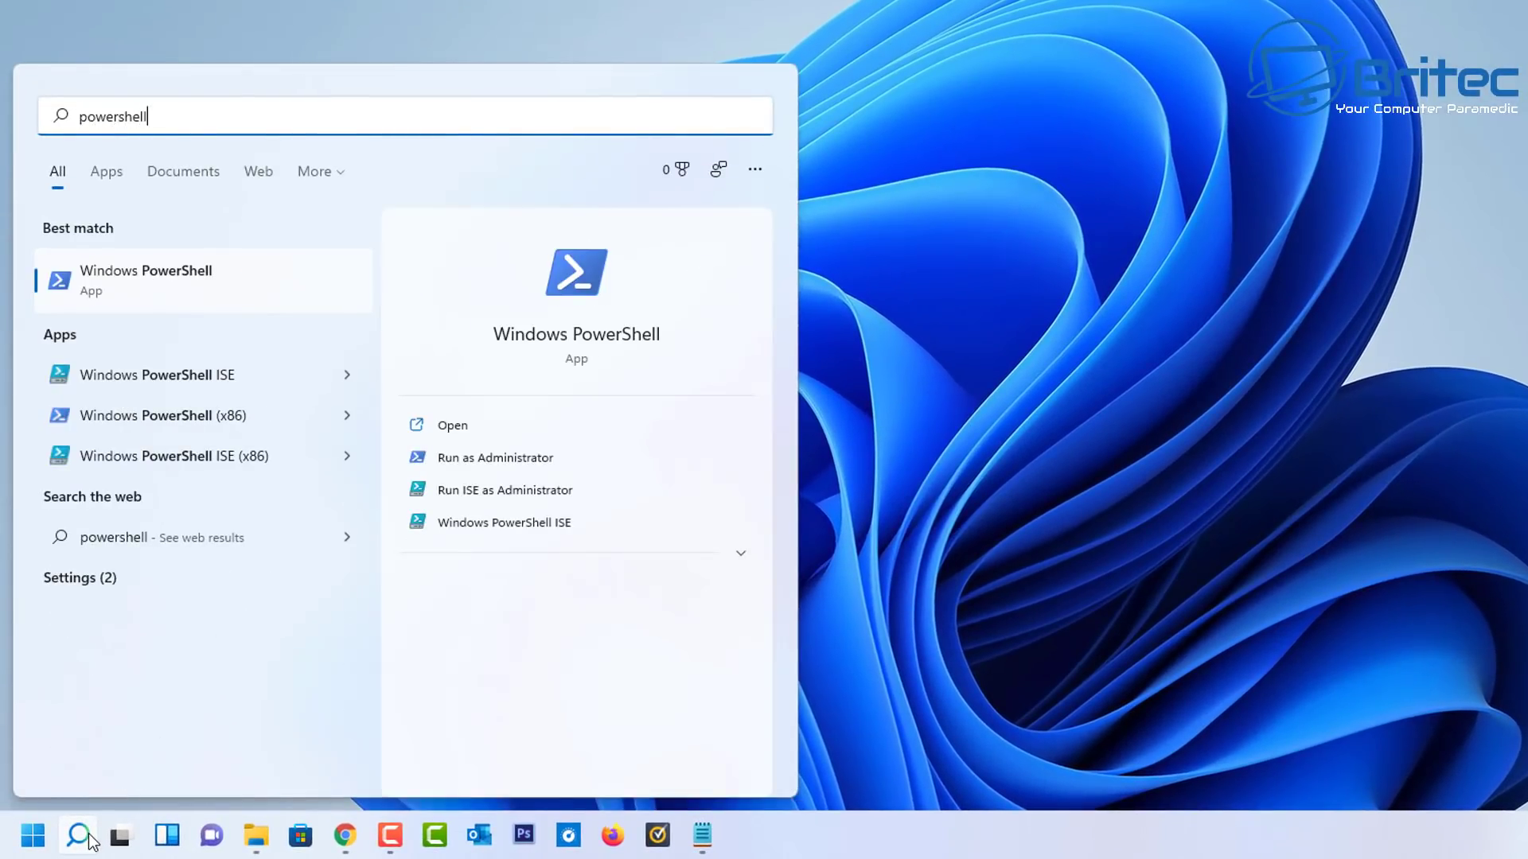
{"action": "left_click", "coordinate": [477, 459]}
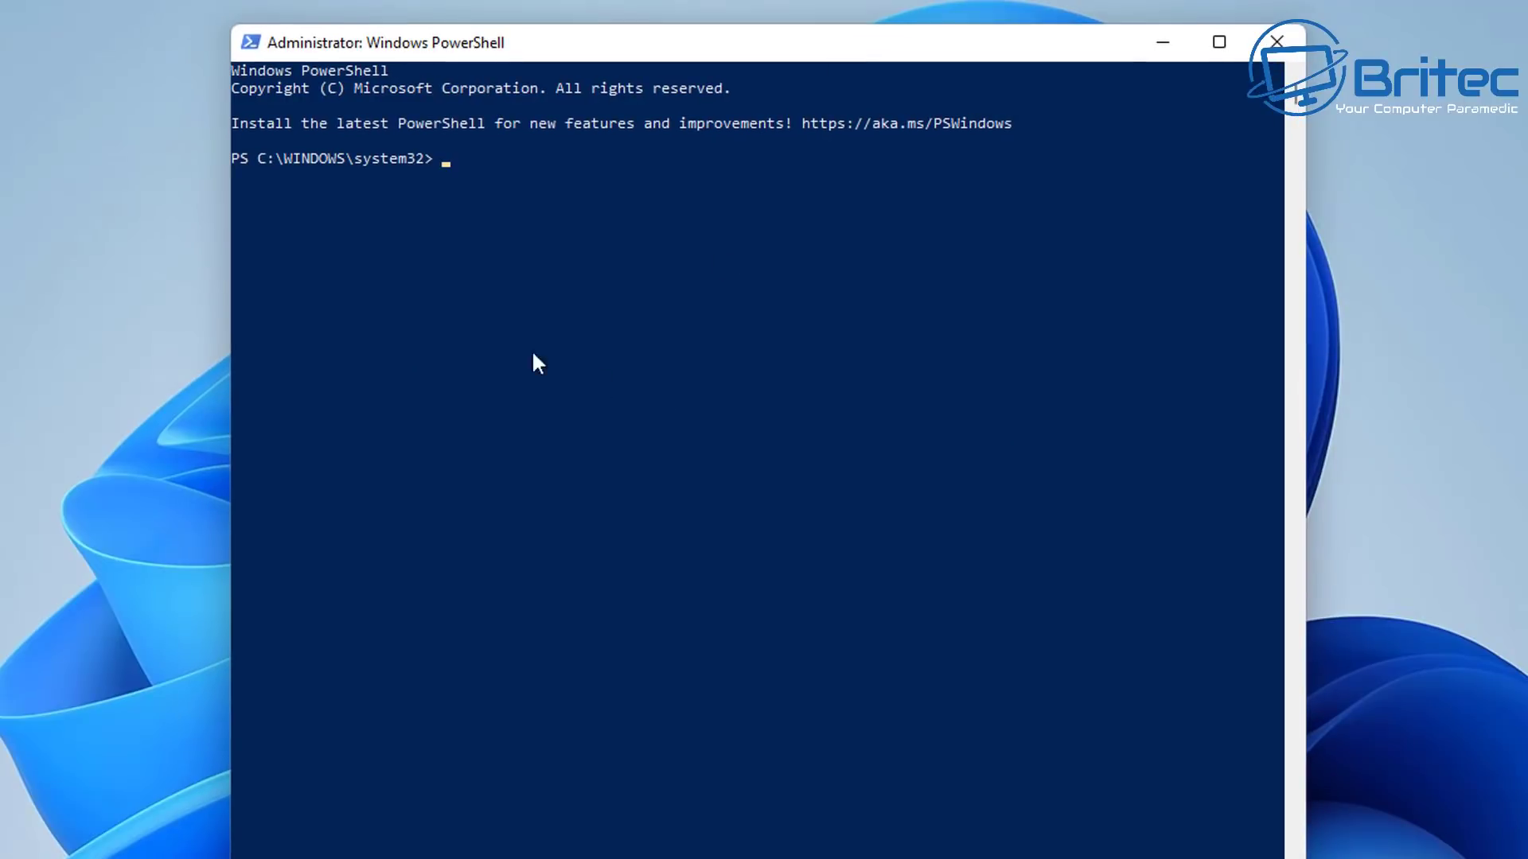
Run dism /Get-WimInfo on F:\sources\install.wim, showing Windows 11 Home 10.0.22000 build 194
{"action": "right_click", "coordinate": [497, 306]}
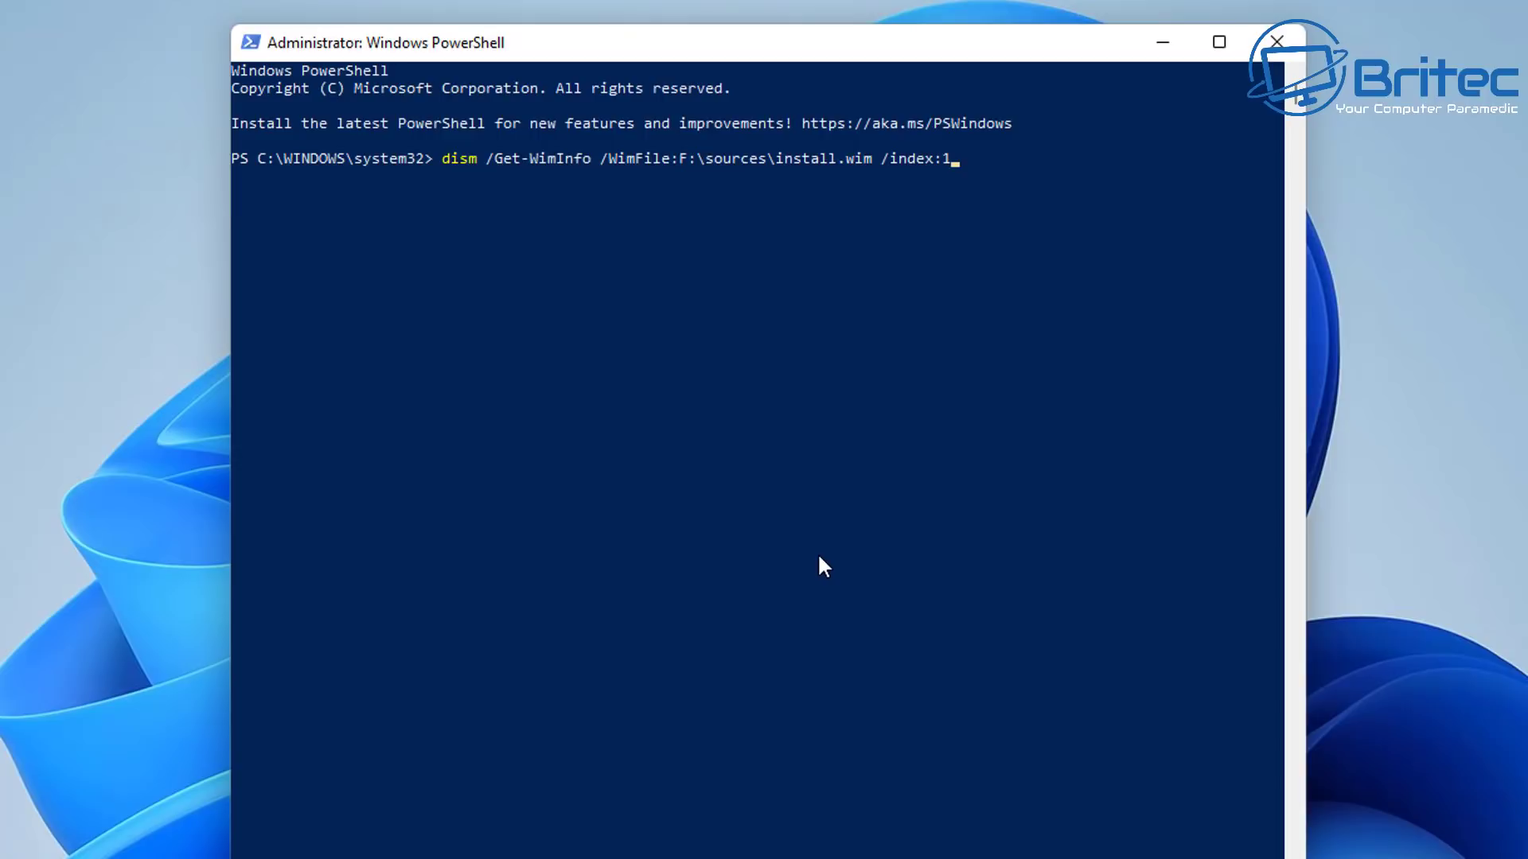
{"action": "key", "text": "Return"}
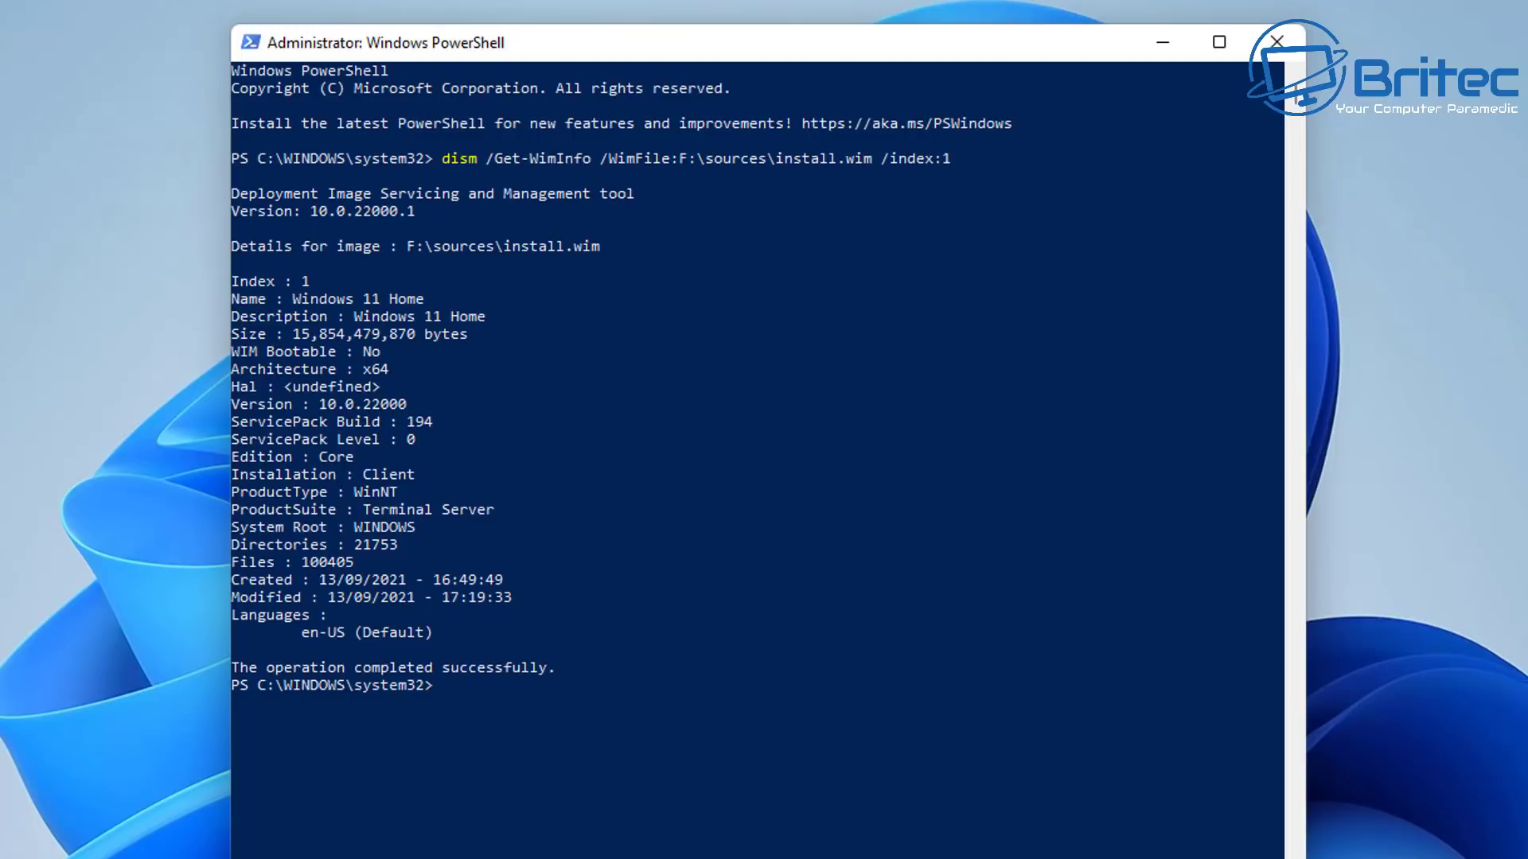
{"action": "key", "text": "super+s"}
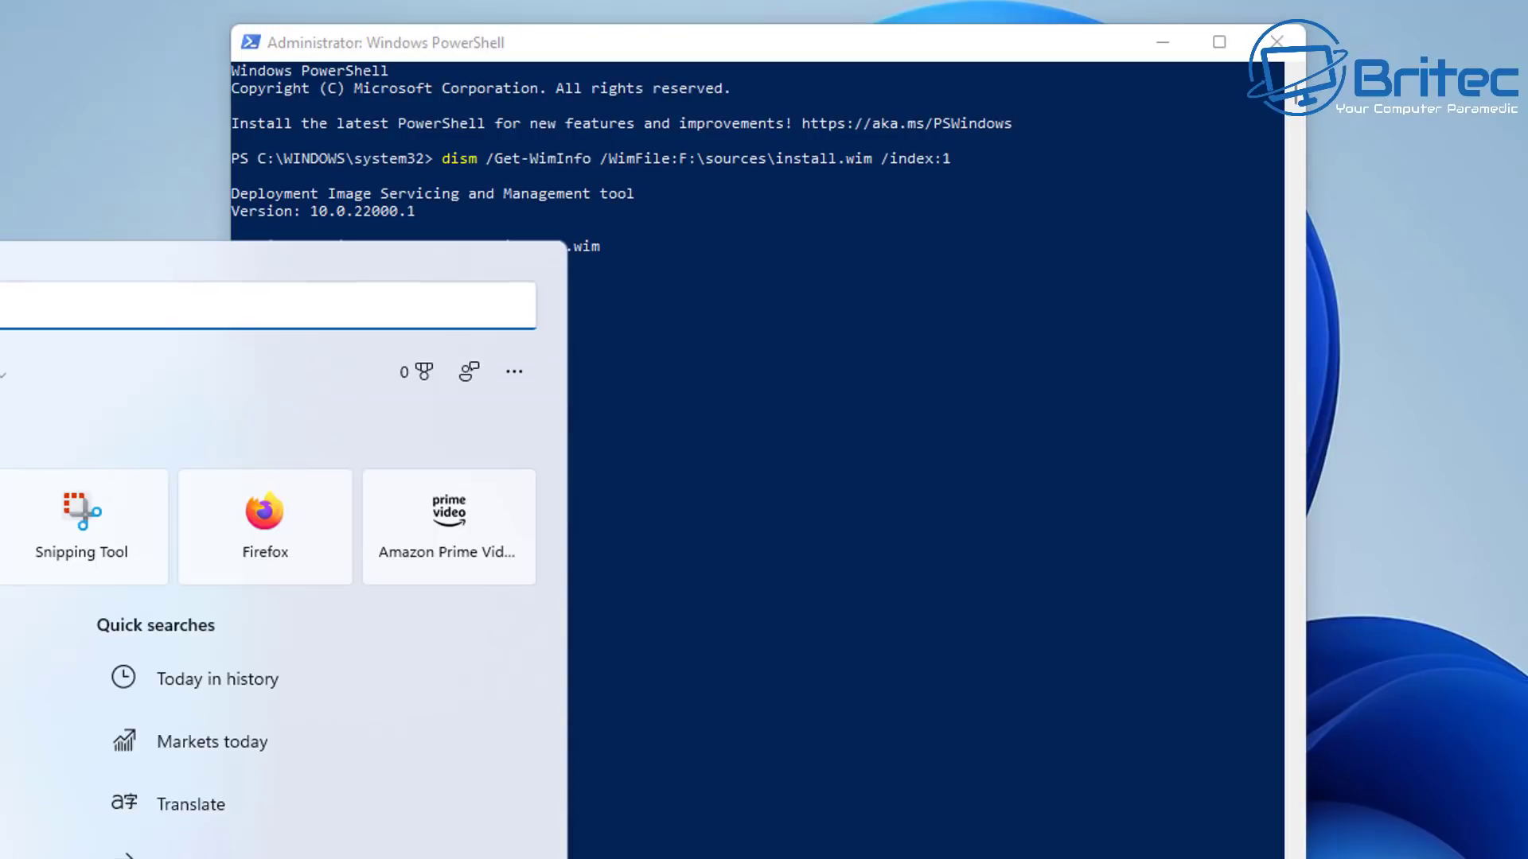
Check About Windows showing Windows 11 Pro 21H2, OS Build 22000.194, then close it
{"action": "type", "text": "windows update"}
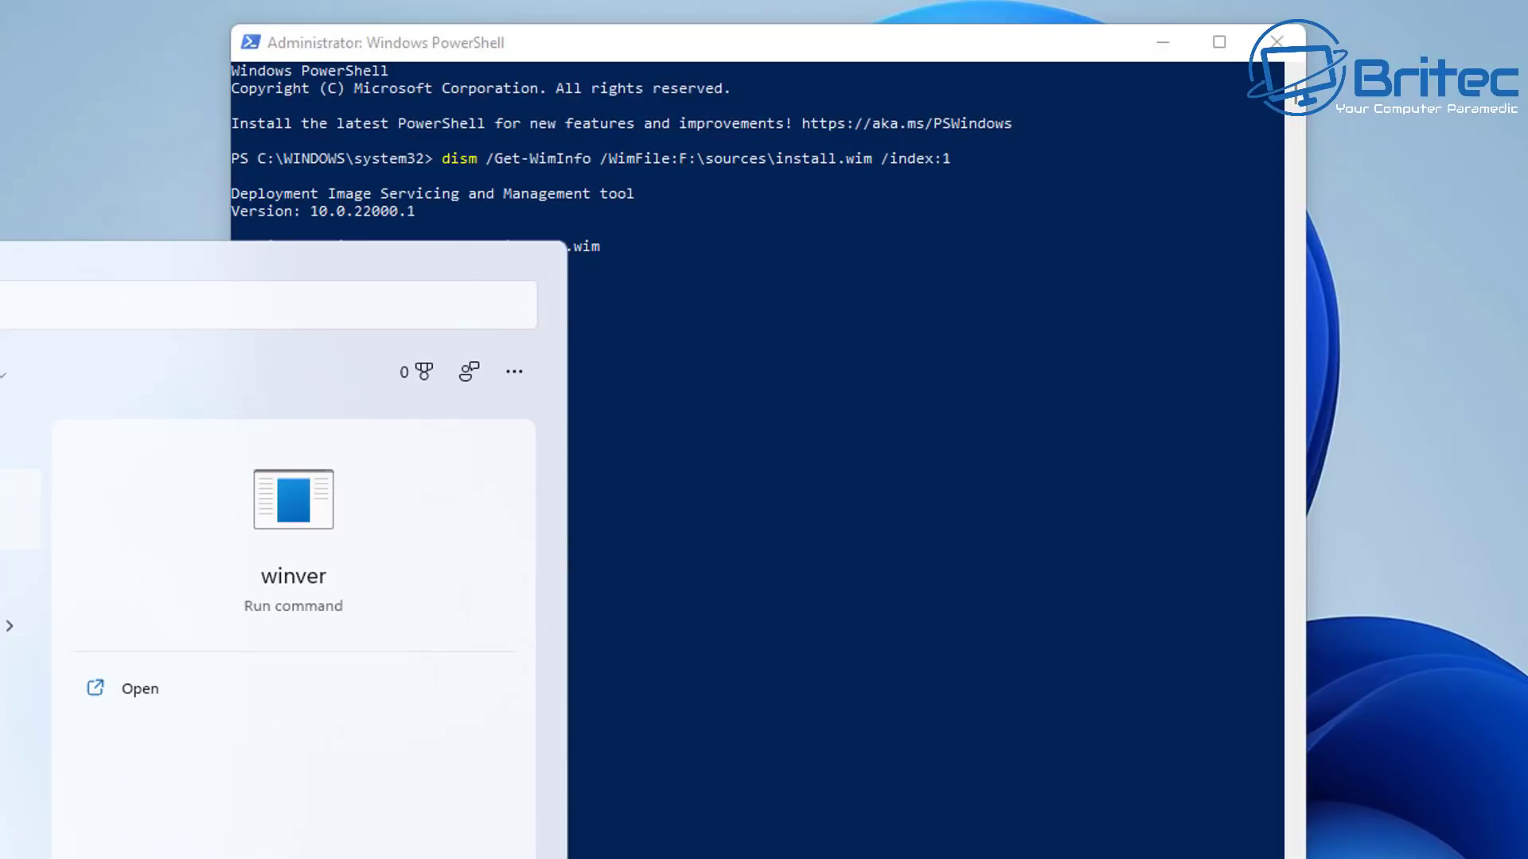
{"action": "key", "text": "Return"}
{"action": "left_click_drag", "start_coordinate": [0, 0], "coordinate": [842, 271]}
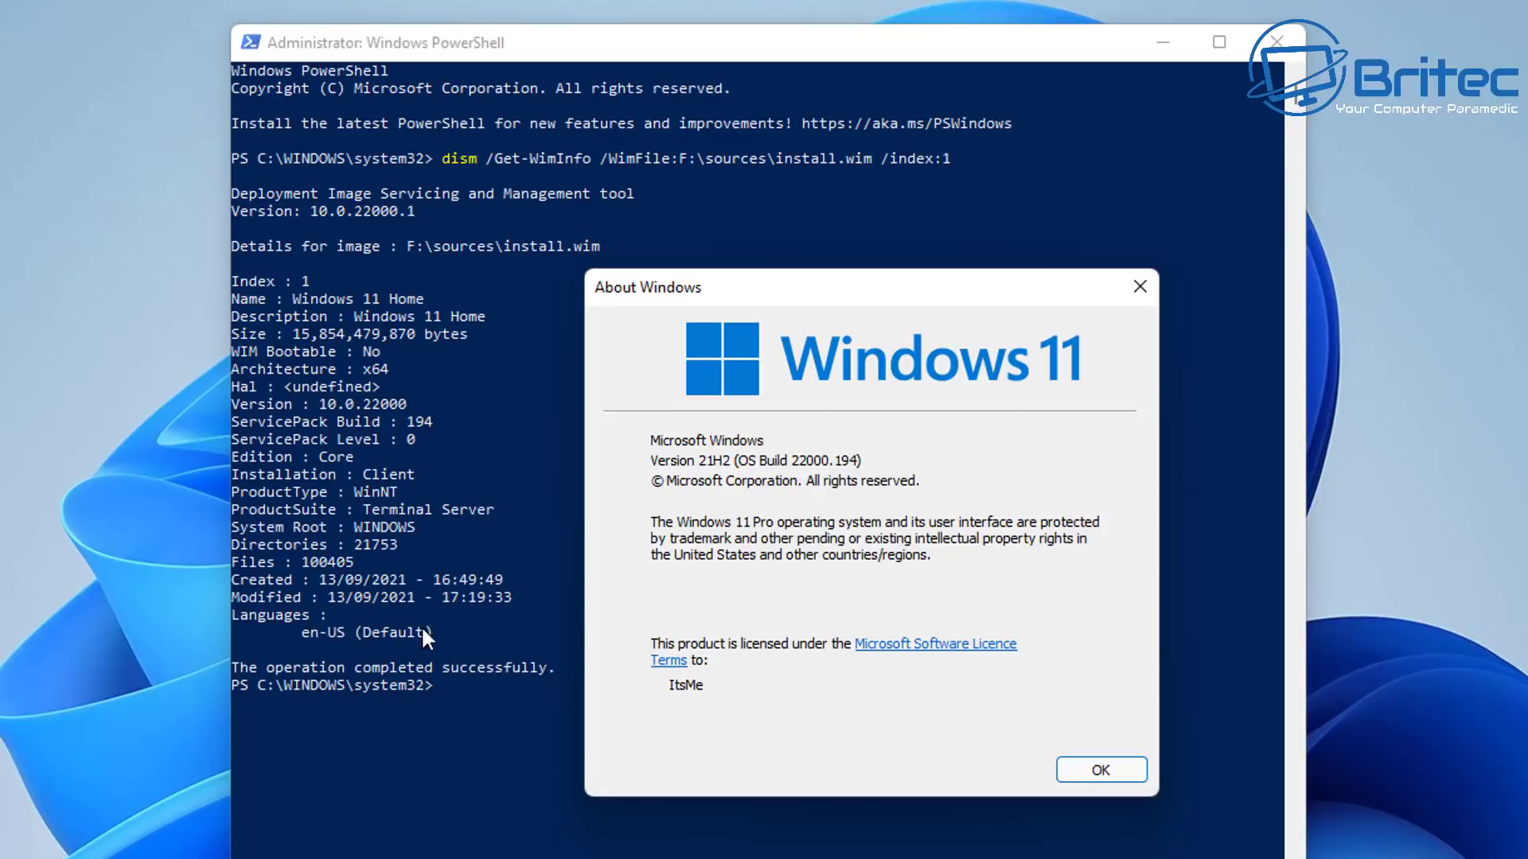
{"action": "left_click", "coordinate": [1137, 288]}
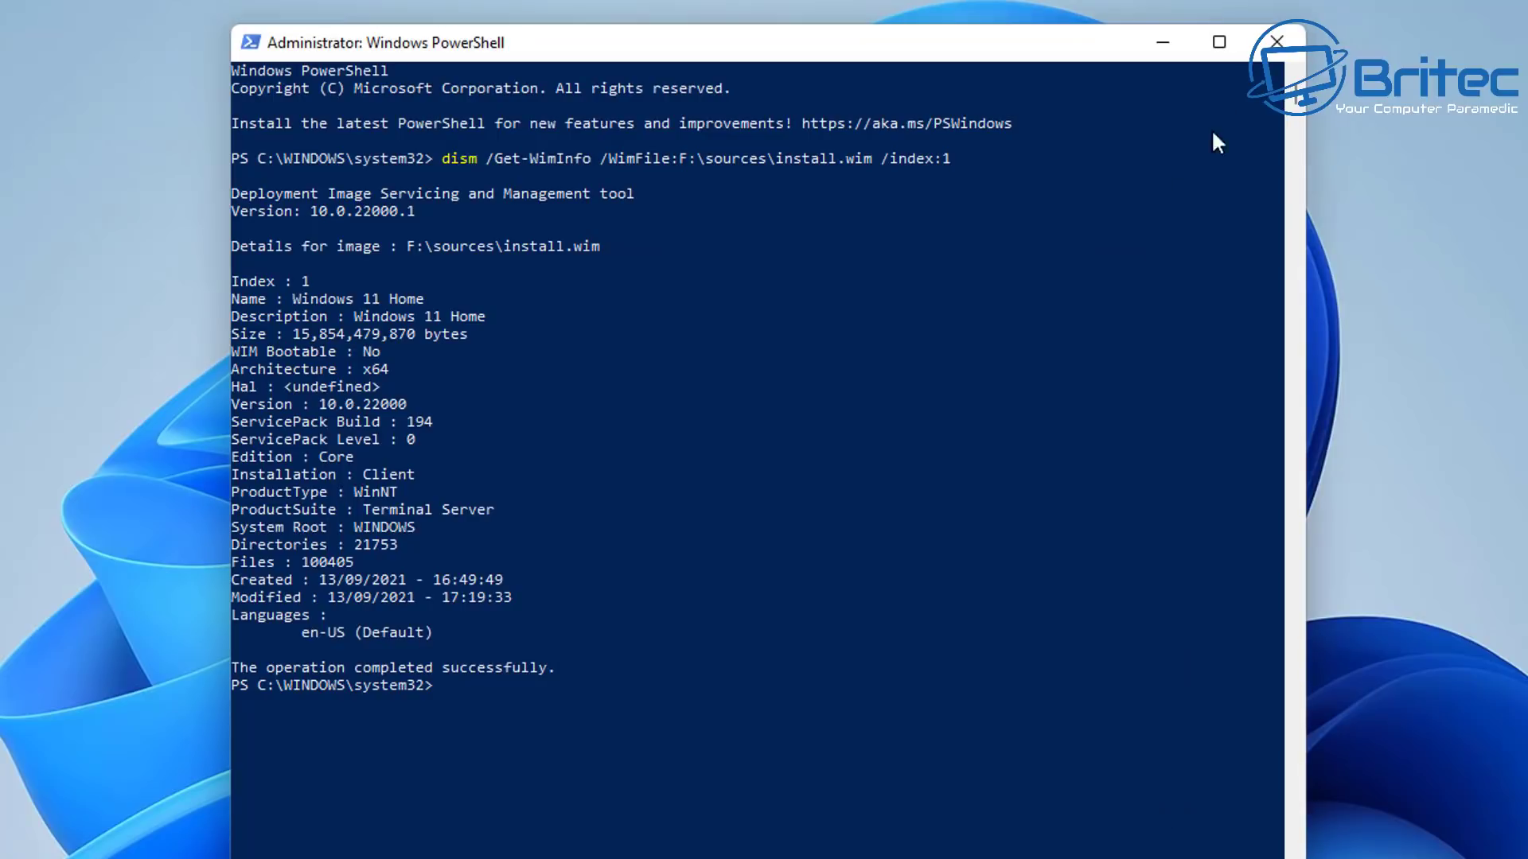